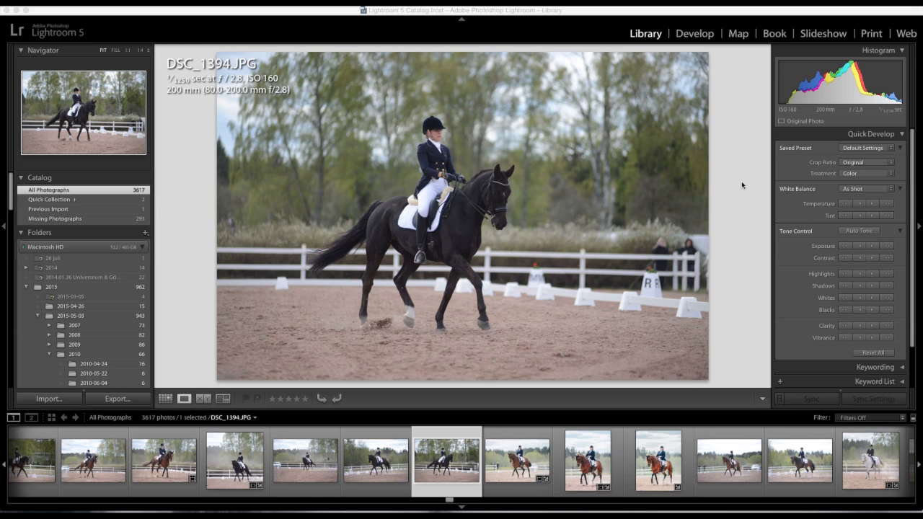
- Try the VSCO Film 00 - Leica presets Kodak Gold 100 + Alt 2 and Kodak Gold 100 Vibrant on DSC_1394.JPG
{"action": "left_click", "coordinate": [868, 149]}
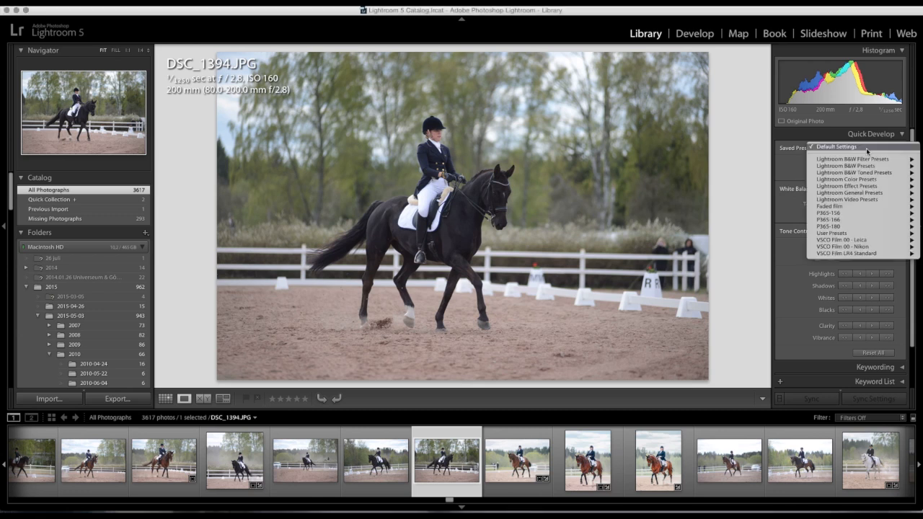
{"action": "mouse_move", "coordinate": [845, 241]}
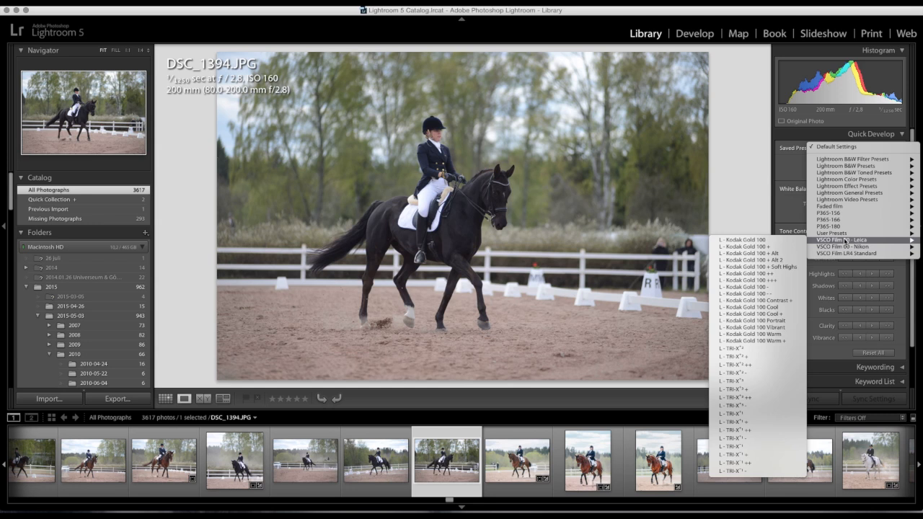
{"action": "left_click", "coordinate": [751, 260]}
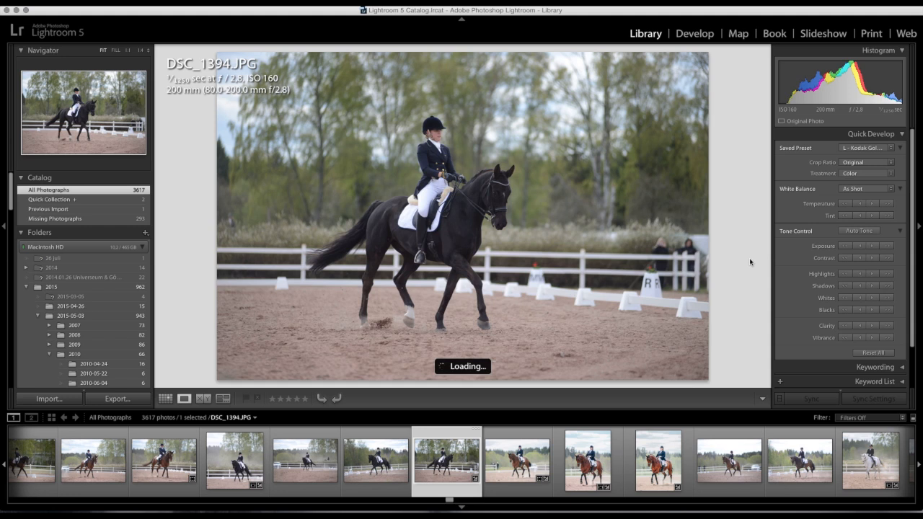
{"action": "left_click", "coordinate": [869, 148]}
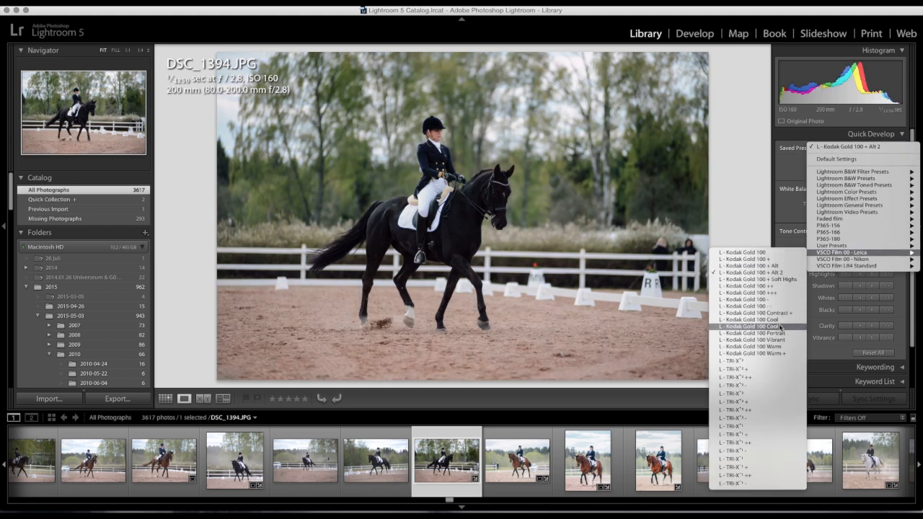
{"action": "left_click", "coordinate": [778, 339]}
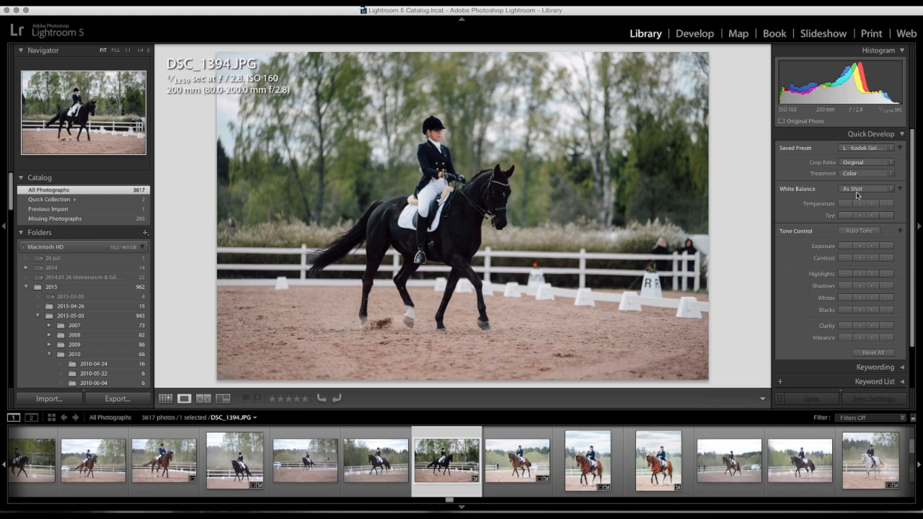
- Apply the VSCO Film 00 - Leica preset Kodak Gold 100 + Soft Highs to the dressage photo
{"action": "left_click", "coordinate": [866, 148]}
{"action": "mouse_move", "coordinate": [848, 256]}
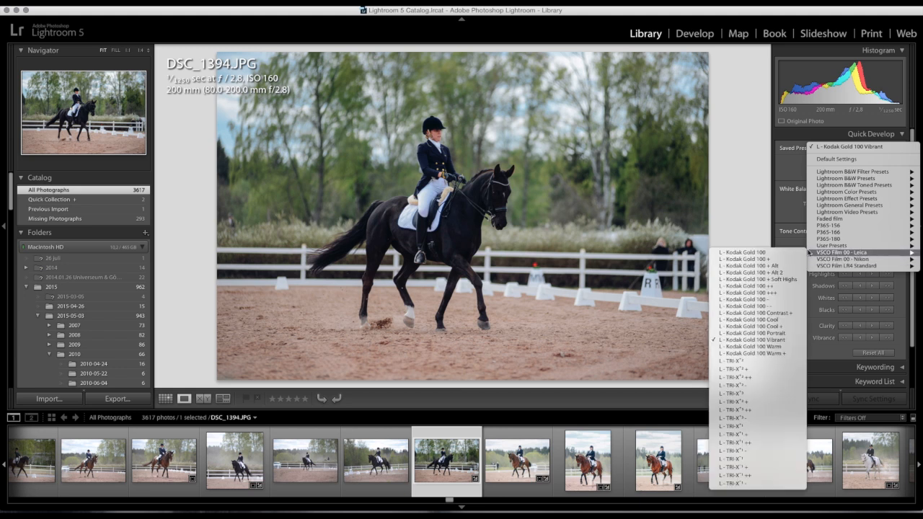
{"action": "left_click", "coordinate": [791, 279]}
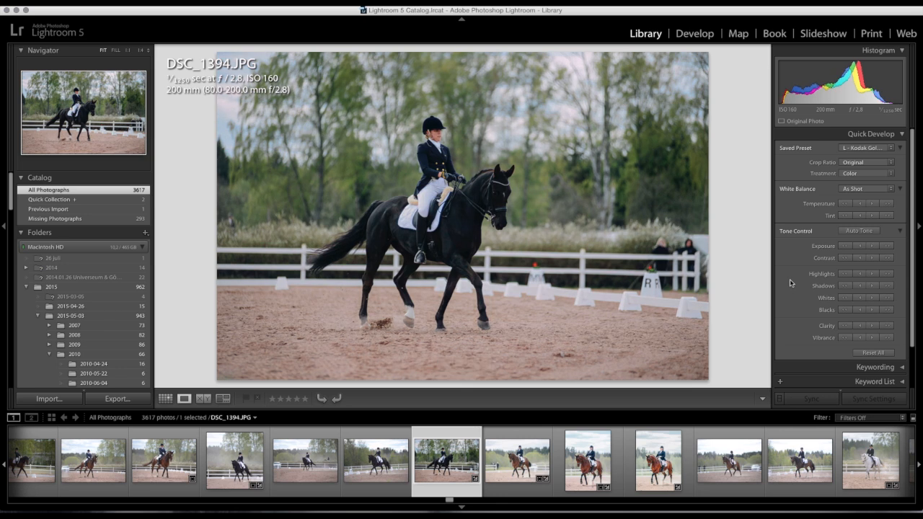
- Switch to the Develop module and reset the photo's grain amount to 0
{"action": "left_click", "coordinate": [689, 35]}
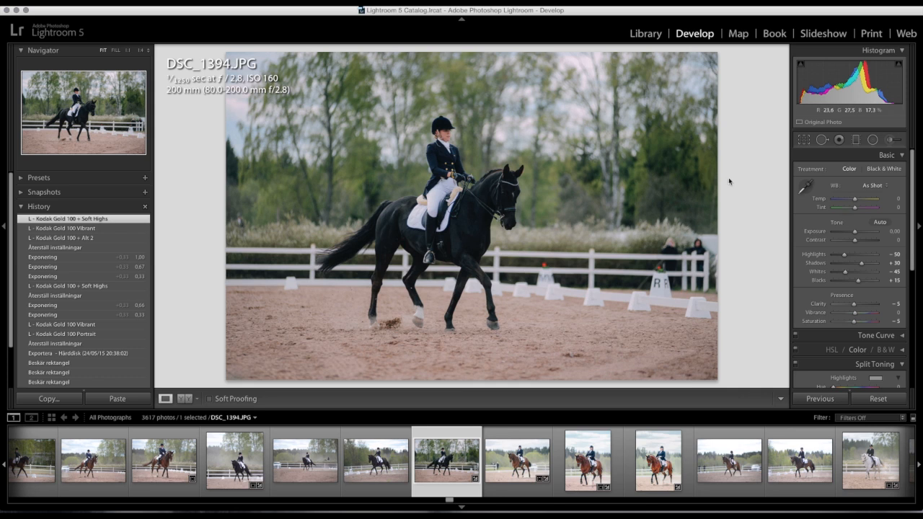
{"action": "scroll", "coordinate": [846, 229], "scroll_direction": "down", "scroll_amount": 5}
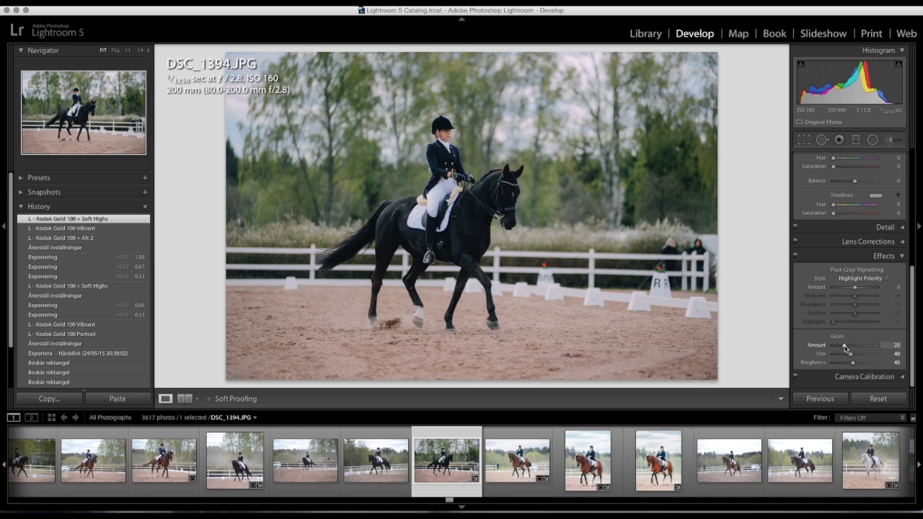
{"action": "double_click", "coordinate": [842, 346]}
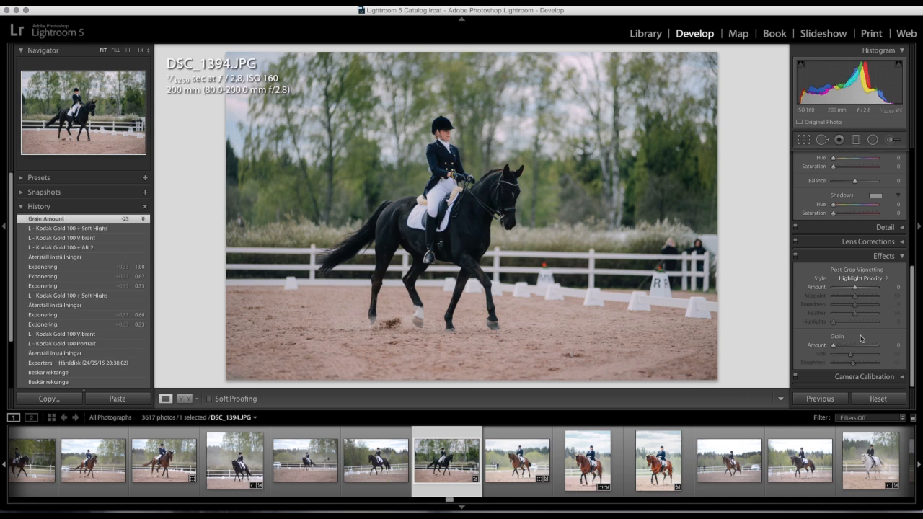
- Crop the photo slightly tighter around the horse and rider, keeping the As Shot aspect, and reposition the image inside the frame
{"action": "scroll", "coordinate": [860, 338], "scroll_direction": "up", "scroll_amount": 10}
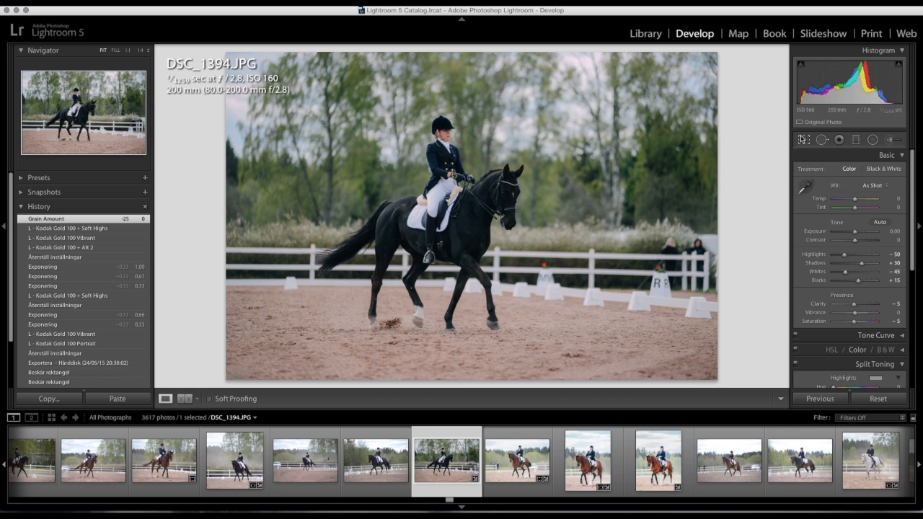
{"action": "left_click", "coordinate": [803, 140]}
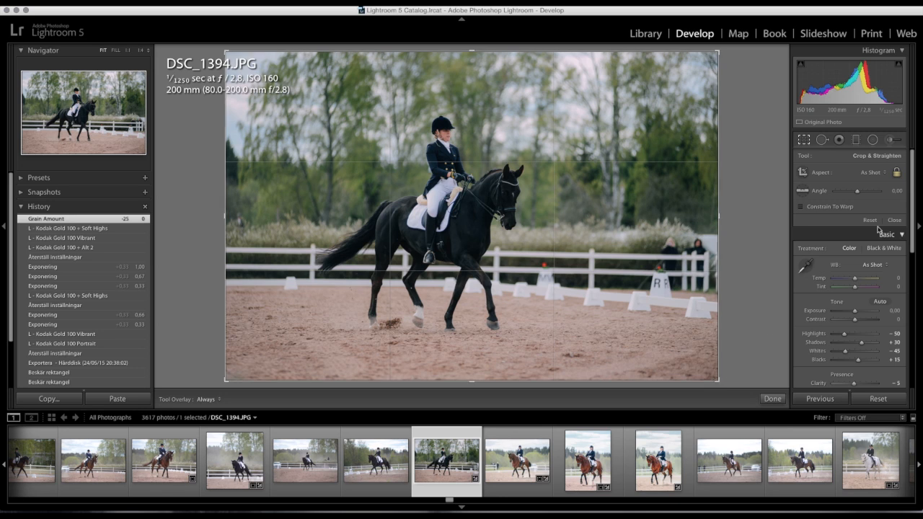
{"action": "left_click_drag", "start_coordinate": [718, 380], "coordinate": [700, 369]}
{"action": "mouse_move", "coordinate": [571, 300]}
{"action": "left_mouse_down"}
{"action": "mouse_move", "coordinate": [571, 288]}
{"action": "mouse_move", "coordinate": [580, 289]}
{"action": "left_mouse_up"}
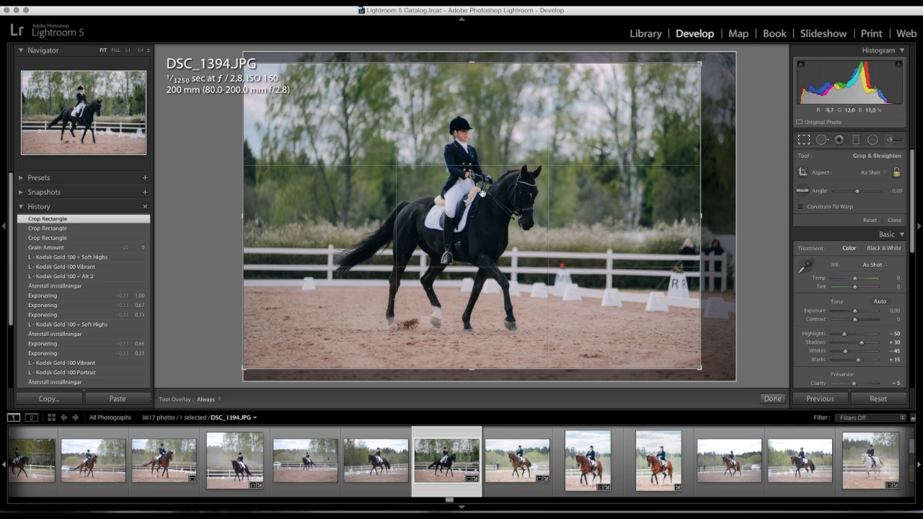
{"action": "left_click_drag", "start_coordinate": [540, 242], "coordinate": [542, 244]}
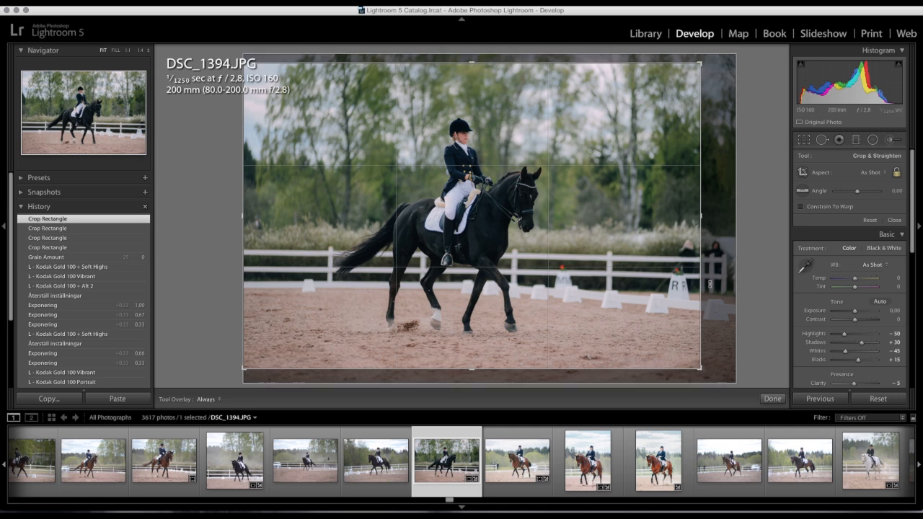
{"action": "key", "text": "Return"}
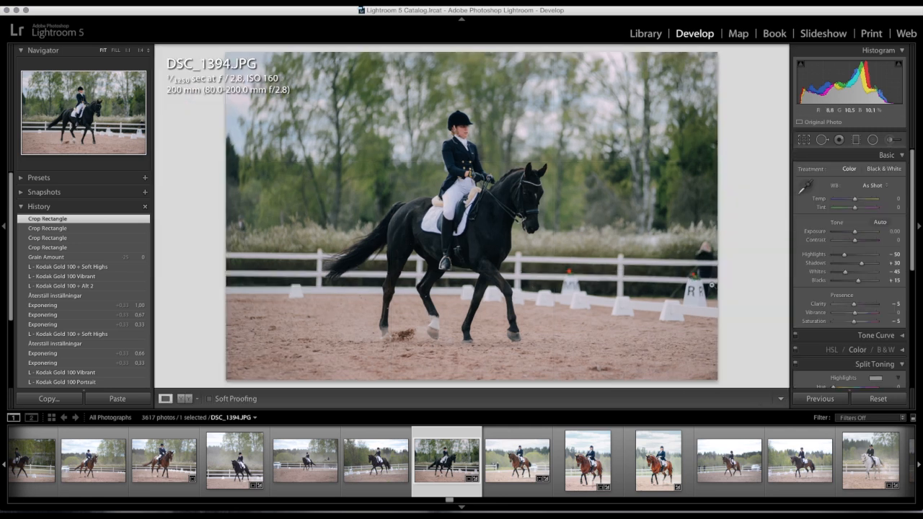
- Set the photo's exposure to +0.30
{"action": "left_click", "coordinate": [893, 230]}
{"action": "type", "text": "0.3"}
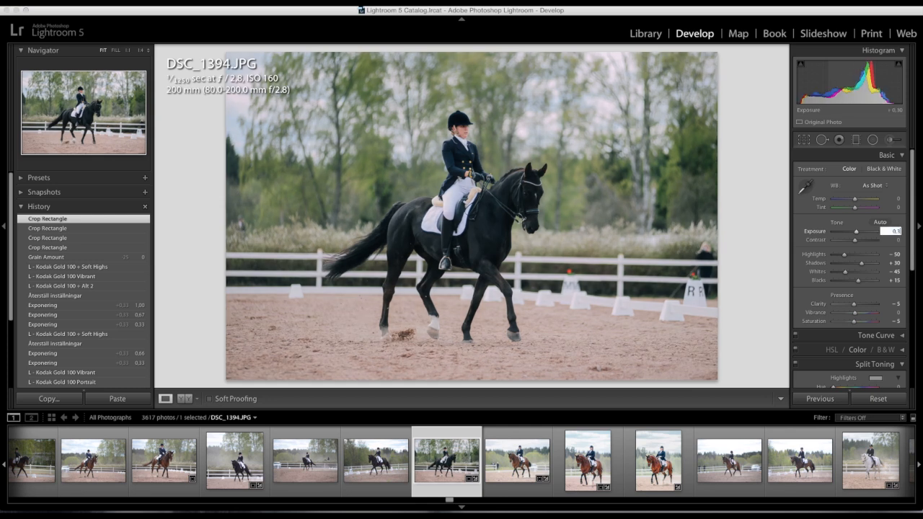
{"action": "key", "text": "Return"}
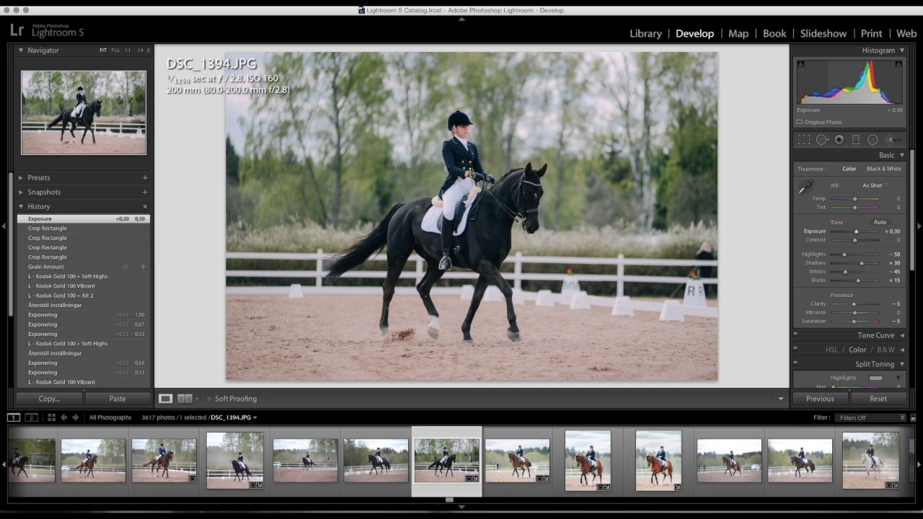
- Set the photo's clarity to +10 and its contrast to +10
{"action": "scroll", "coordinate": [511, 447], "scroll_direction": "up", "scroll_amount": 3}
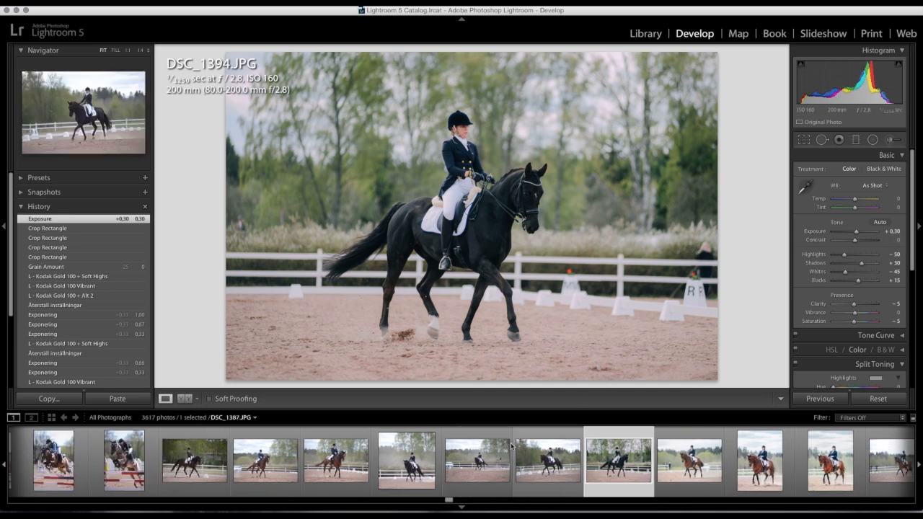
{"action": "left_click", "coordinate": [893, 304]}
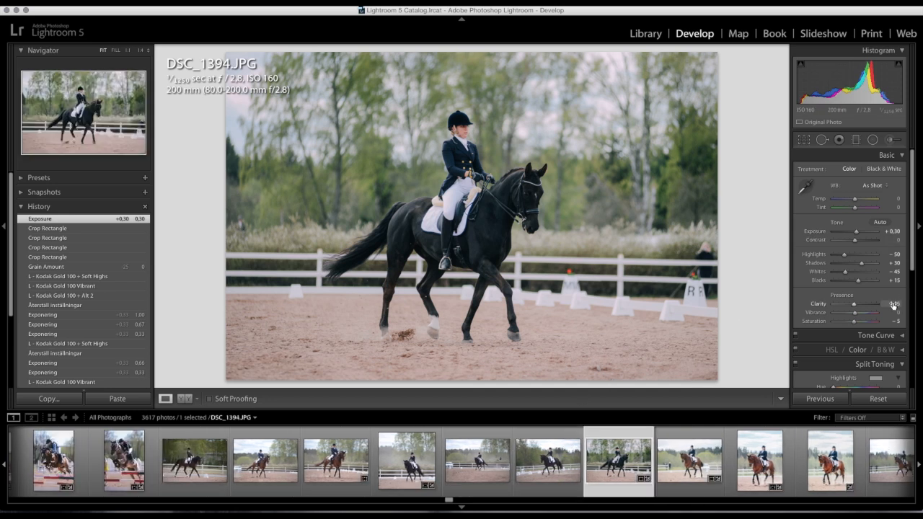
{"action": "left_click", "coordinate": [893, 304]}
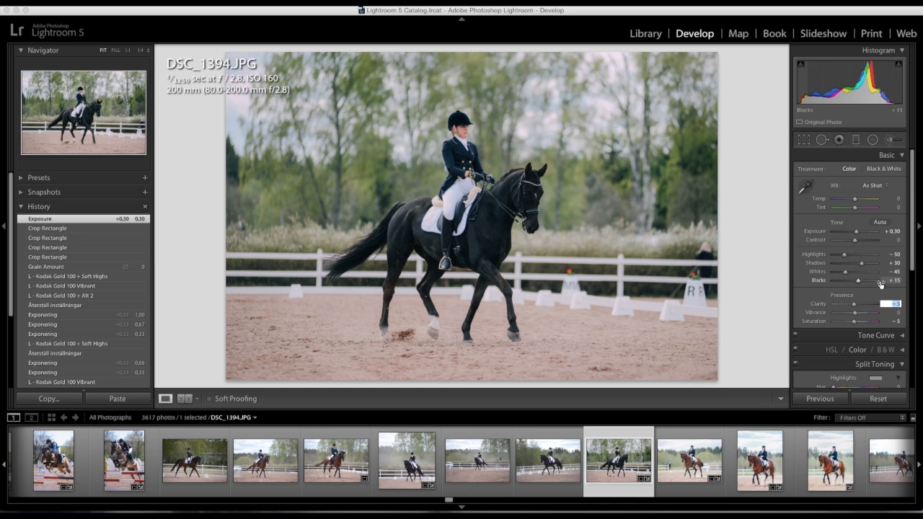
{"action": "type", "text": "10"}
{"action": "key", "text": "Return"}
{"action": "left_click", "coordinate": [894, 240]}
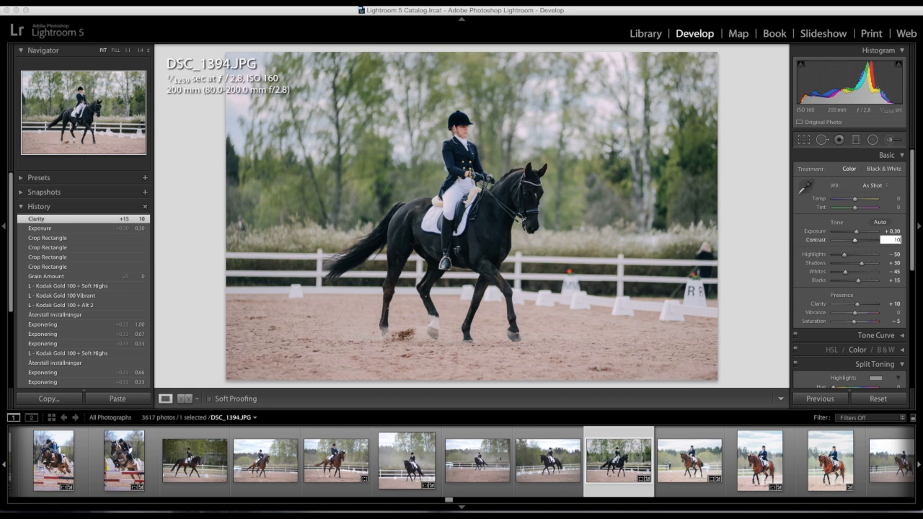
{"action": "type", "text": "10"}
{"action": "key", "text": "Return"}
- Brighten the dark areas by setting Shadows to +50, after comparing with +45
{"action": "left_click", "coordinate": [892, 263]}
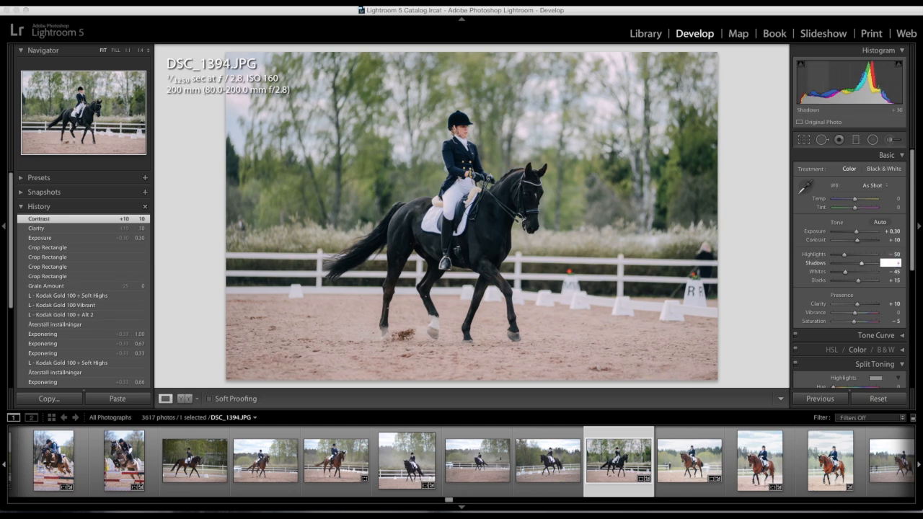
{"action": "type", "text": "50"}
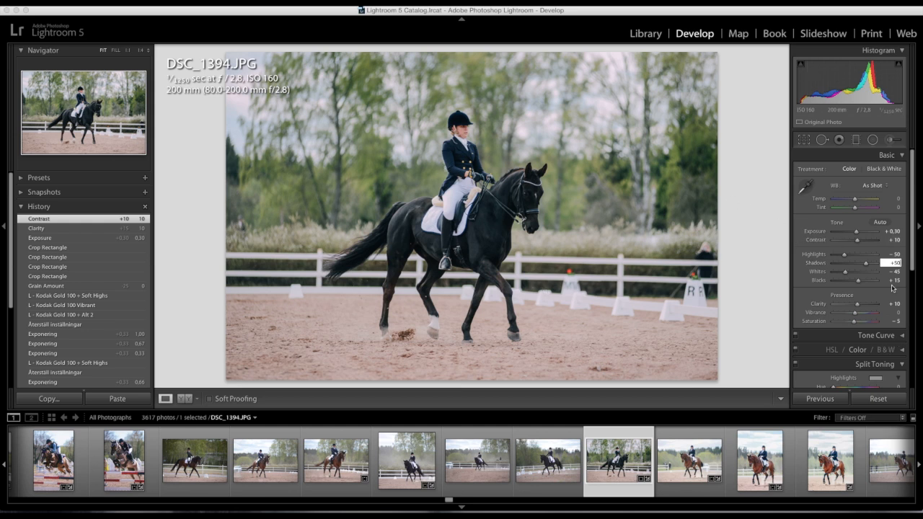
{"action": "type", "text": "45"}
{"action": "key", "text": "Return"}
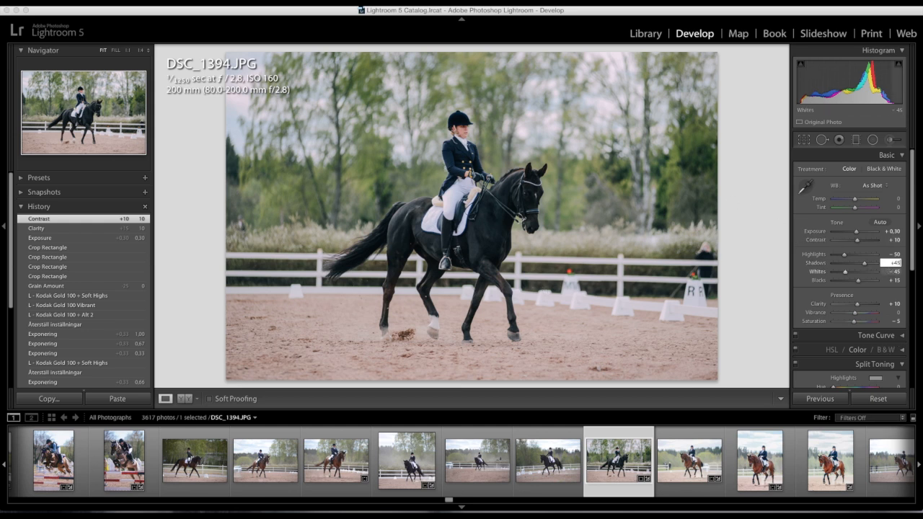
{"action": "key", "text": "BackSpace"}
{"action": "type", "text": "50"}
{"action": "key", "text": "Return"}
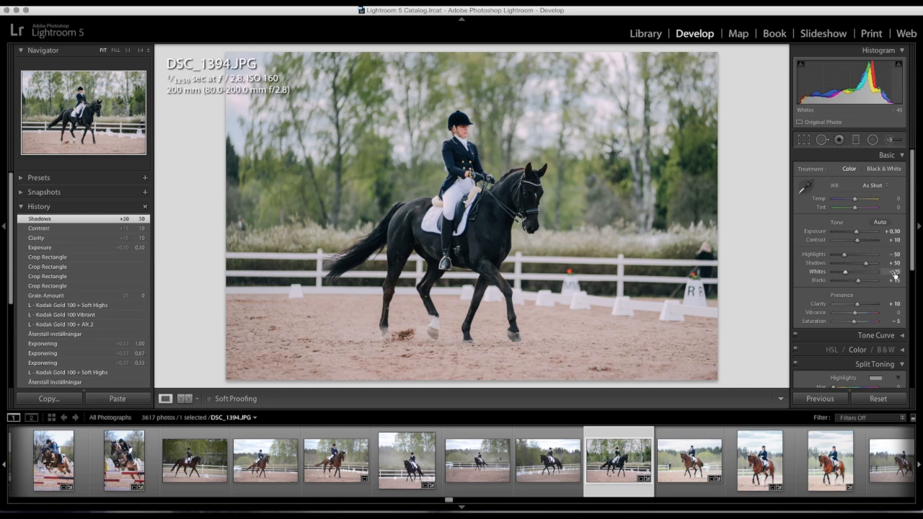
- Set the photo's Whites to 0
{"action": "left_click", "coordinate": [892, 271]}
{"action": "type", "text": "0"}
{"action": "key", "text": "Return"}
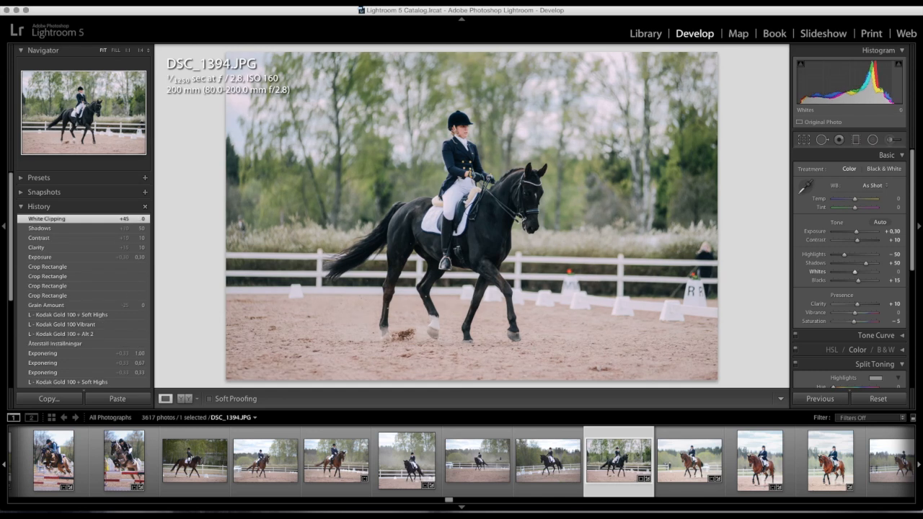
{"action": "left_click", "coordinate": [894, 271]}
- Try Highlights at 0 and return the setting to -50
{"action": "left_click", "coordinate": [892, 254]}
{"action": "type", "text": "0"}
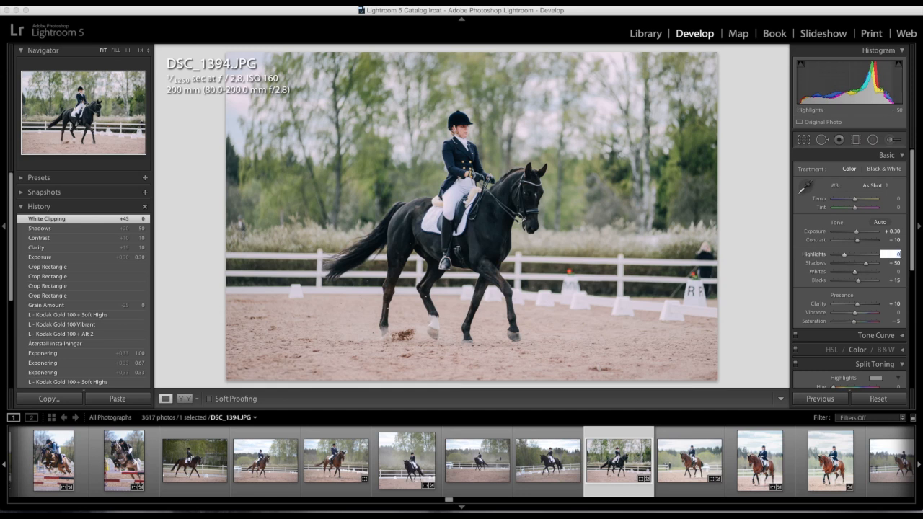
{"action": "key", "text": "BackSpace"}
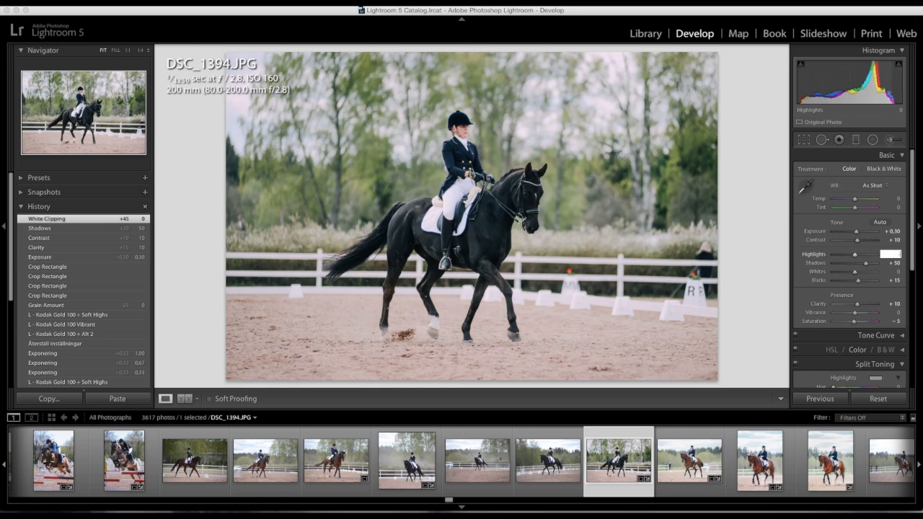
{"action": "type", "text": "-50"}
{"action": "key", "text": "Return"}
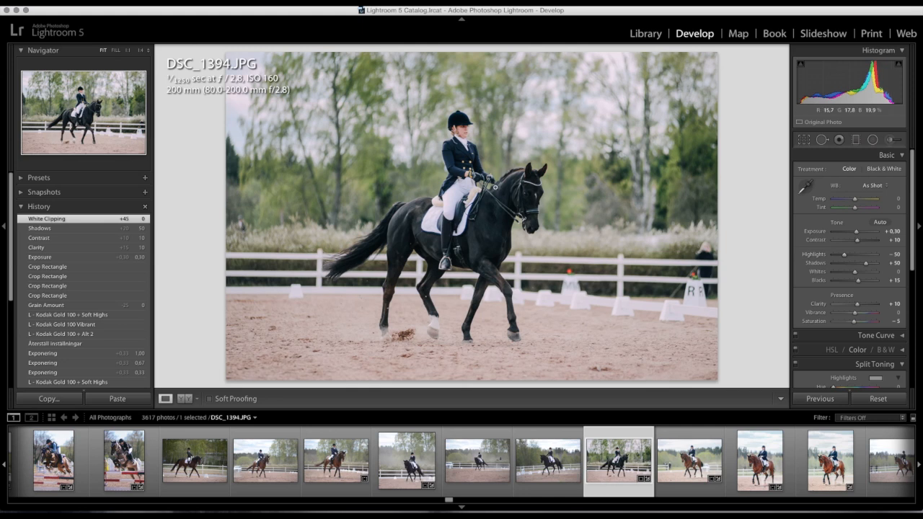
- Raise the photo's Whites to +20
{"action": "left_click", "coordinate": [889, 272]}
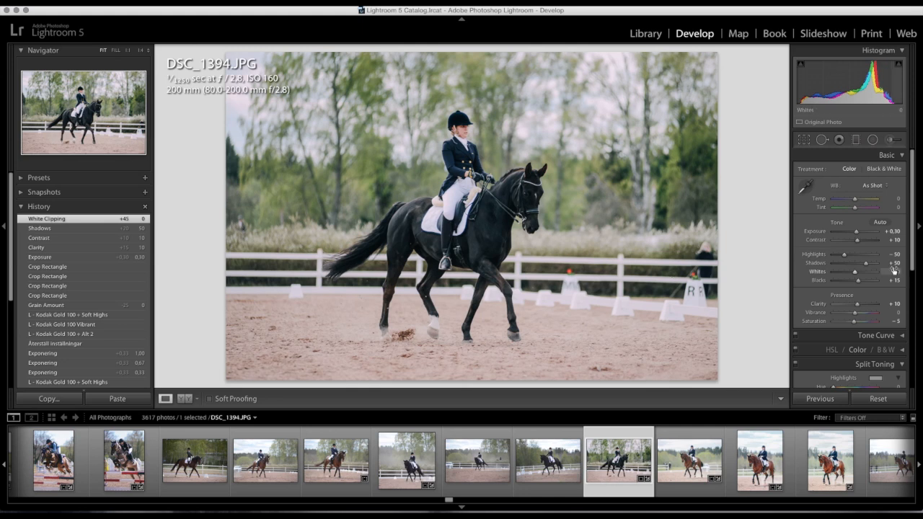
{"action": "type", "text": "2"}
{"action": "key", "text": "Return"}
{"action": "key", "text": "Return"}
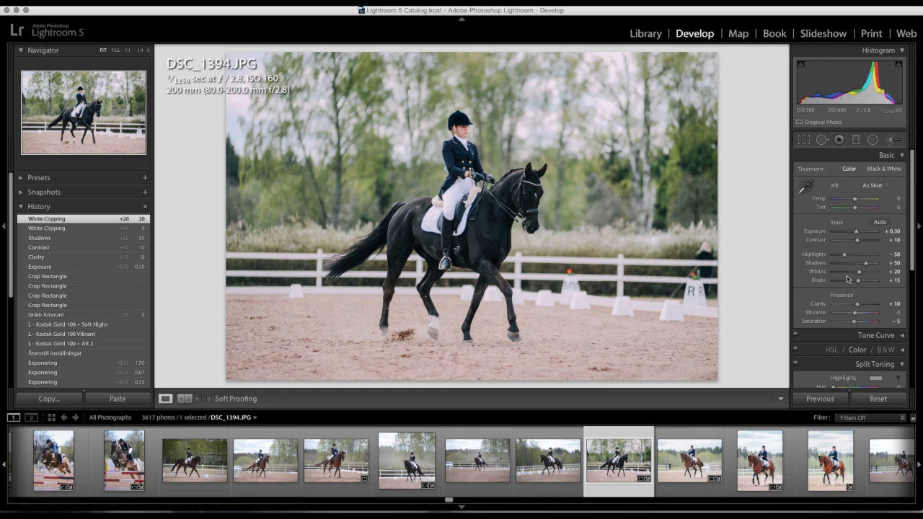
- Set the photo's saturation to 0
{"action": "scroll", "coordinate": [848, 279], "scroll_direction": "down", "scroll_amount": 2}
{"action": "left_click", "coordinate": [891, 271]}
{"action": "type", "text": "0"}
{"action": "key", "text": "Return"}
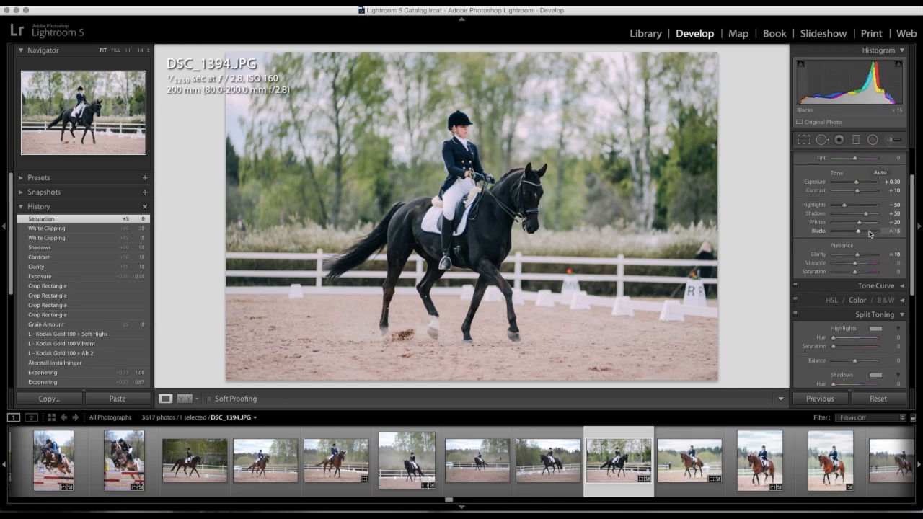
- Examine the rider's white breeches, the saddle pad and the horse's coat at 1:1 magnification
{"action": "scroll", "coordinate": [871, 234], "scroll_direction": "down", "scroll_amount": 7}
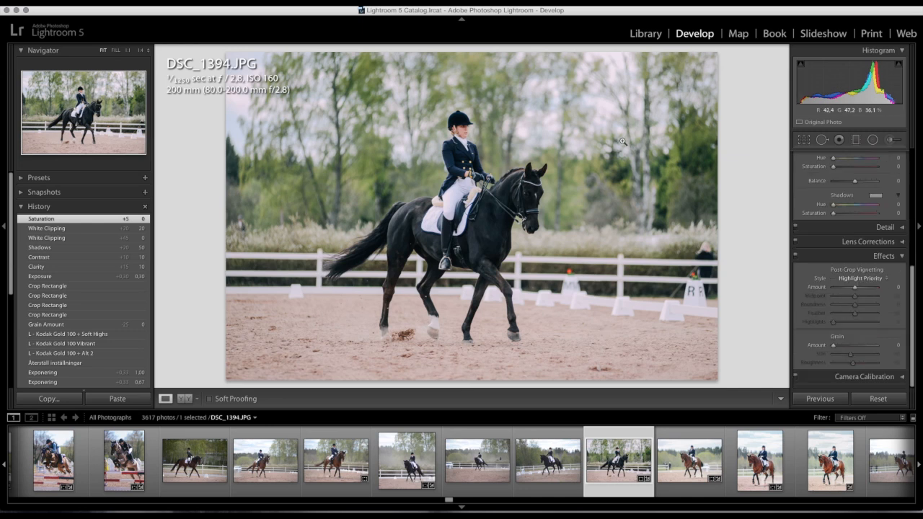
{"action": "left_click", "coordinate": [460, 200]}
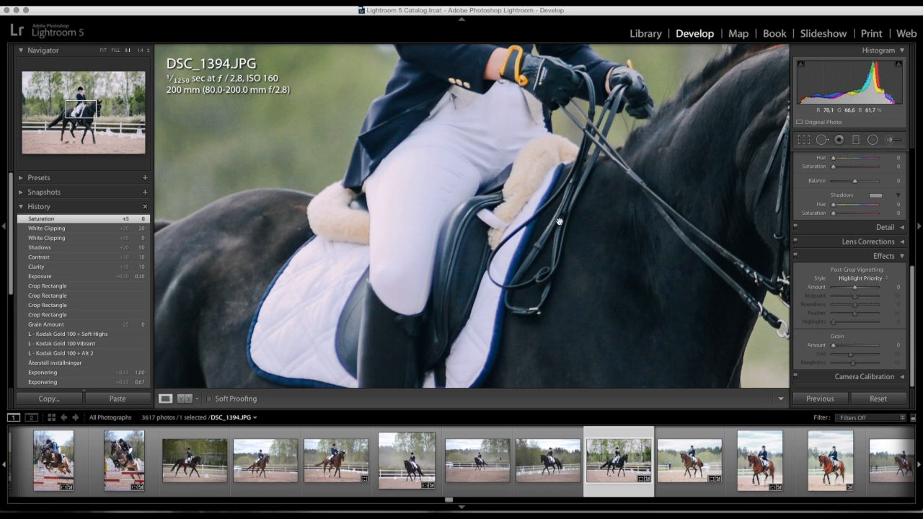
{"action": "left_click_drag", "start_coordinate": [541, 190], "coordinate": [461, 111]}
{"action": "left_click_drag", "start_coordinate": [506, 173], "coordinate": [583, 228]}
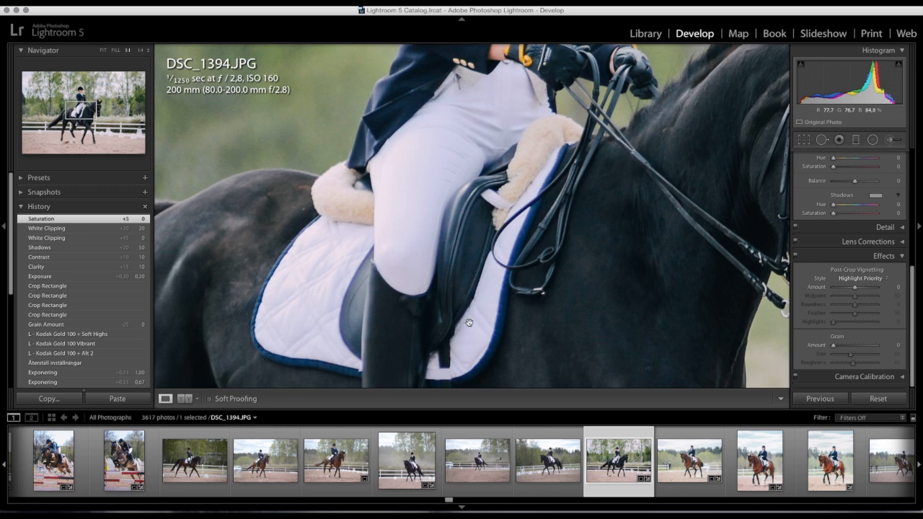
- Turn on Remove Chromatic Aberration in the photo's lens corrections
{"action": "left_click_drag", "start_coordinate": [462, 303], "coordinate": [515, 333]}
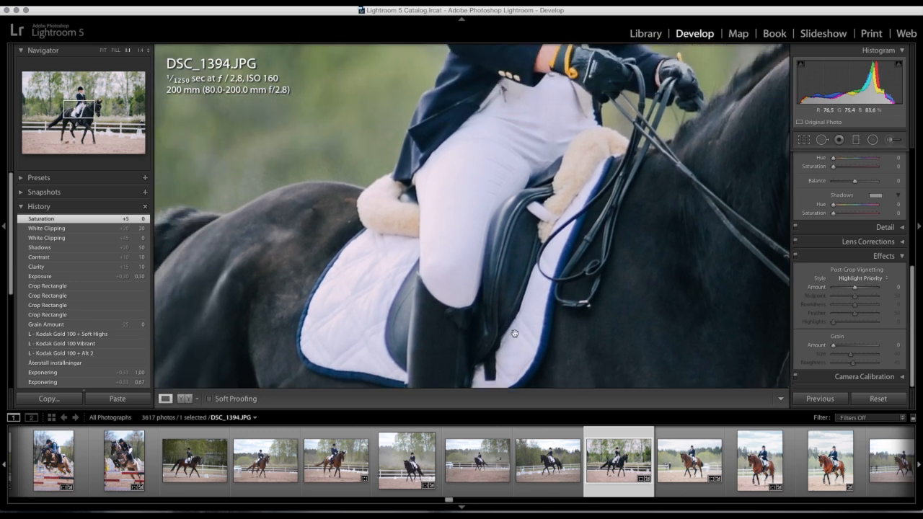
{"action": "left_click_drag", "start_coordinate": [582, 139], "coordinate": [569, 90]}
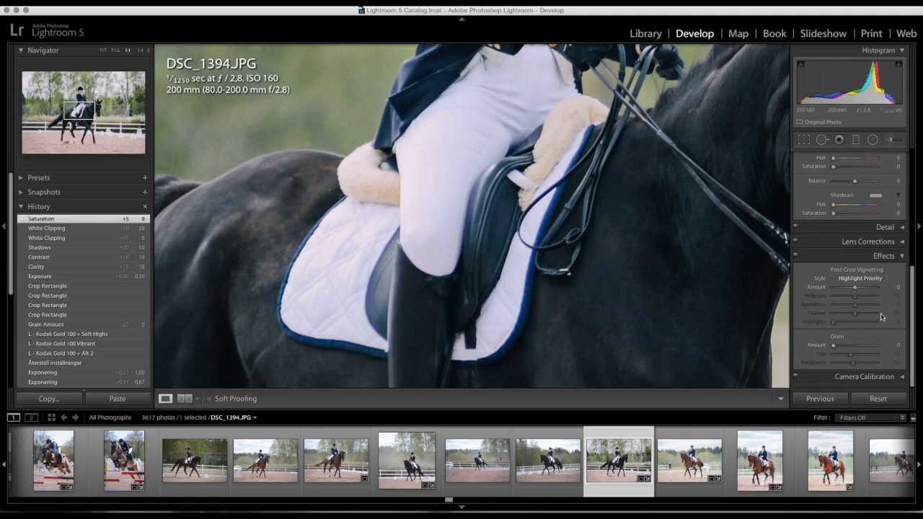
{"action": "scroll", "coordinate": [881, 314], "scroll_direction": "up", "scroll_amount": 1}
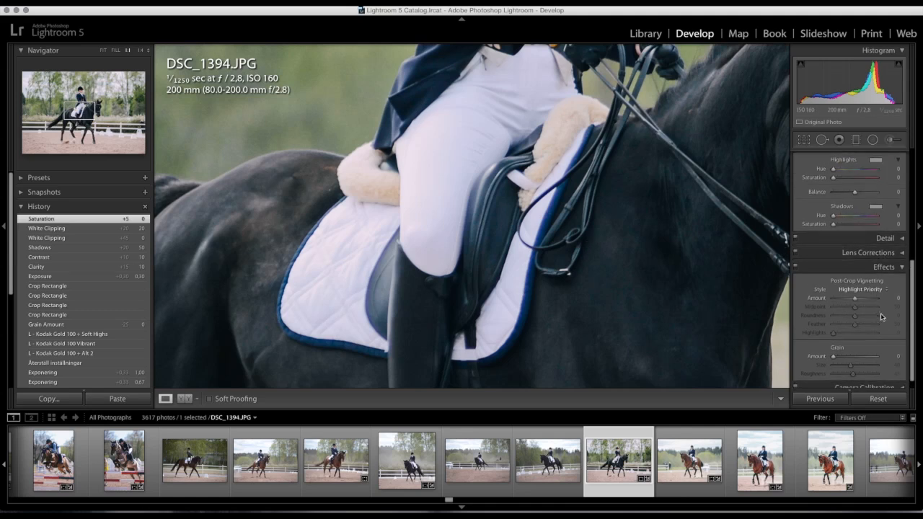
{"action": "left_click", "coordinate": [879, 254]}
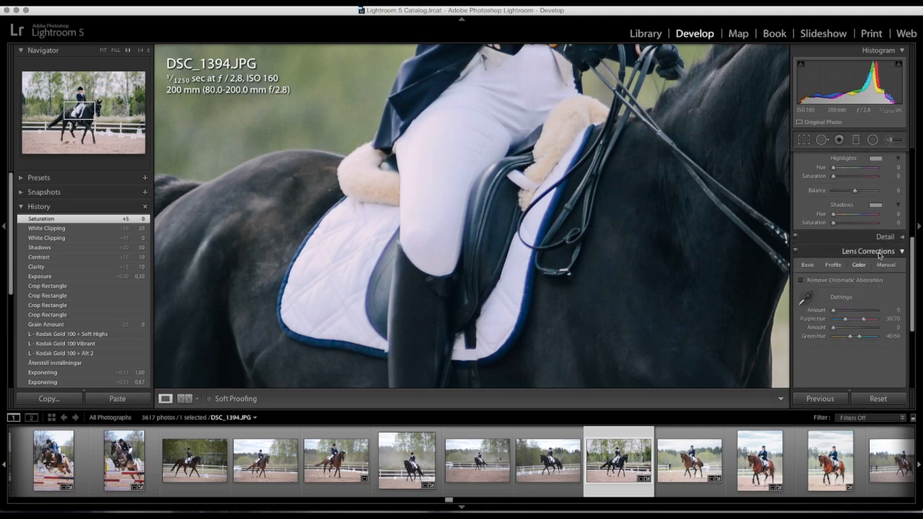
{"action": "left_click", "coordinate": [810, 281]}
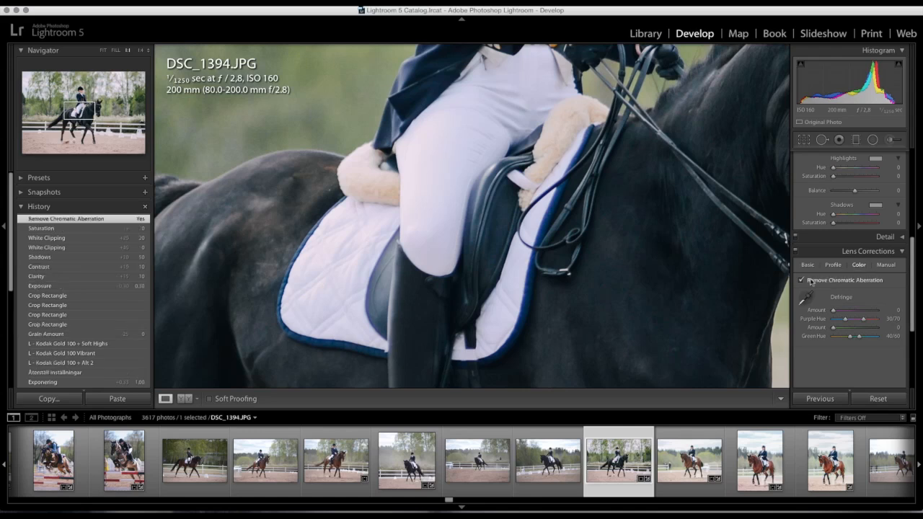
- Try purple Defringe amounts of 15, 0 and 20, settle on 14, and return to the full-photo view
{"action": "left_click", "coordinate": [849, 312]}
{"action": "left_click_drag", "start_coordinate": [849, 312], "coordinate": [867, 312]}
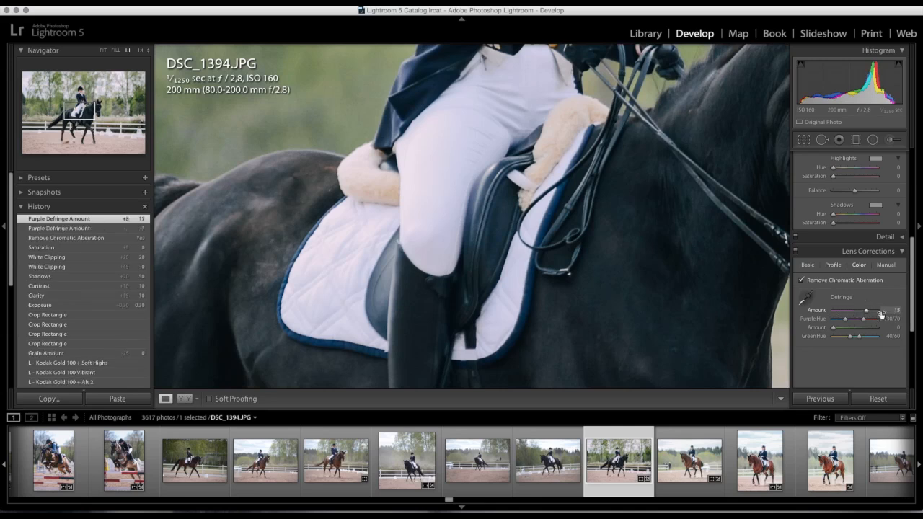
{"action": "double_click", "coordinate": [832, 312]}
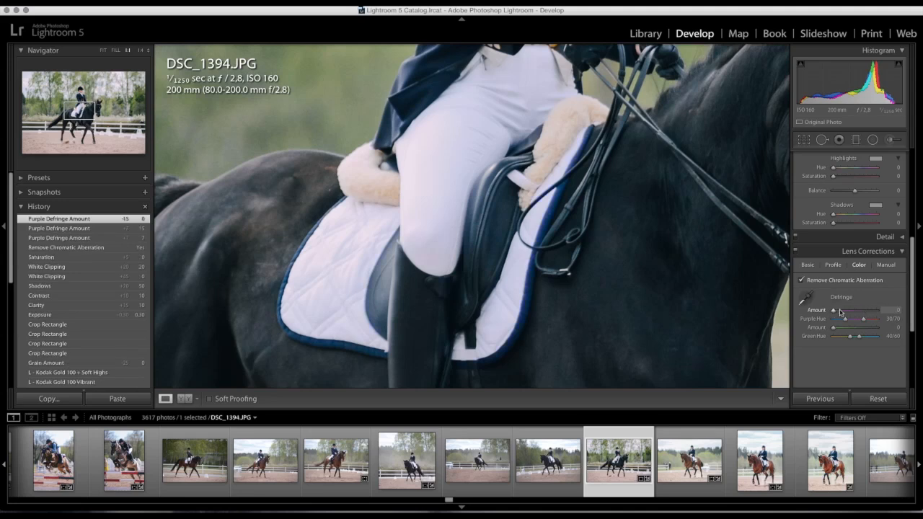
{"action": "left_click", "coordinate": [877, 312]}
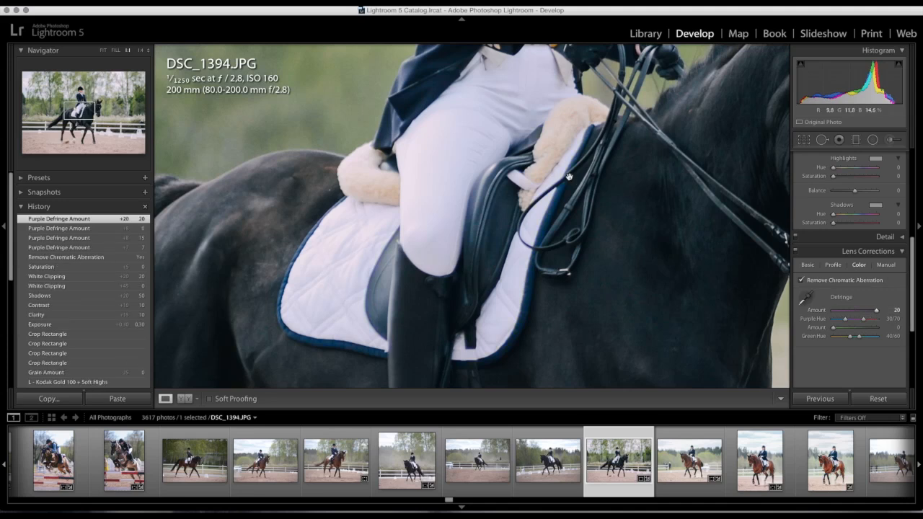
{"action": "left_click_drag", "start_coordinate": [877, 310], "coordinate": [863, 310]}
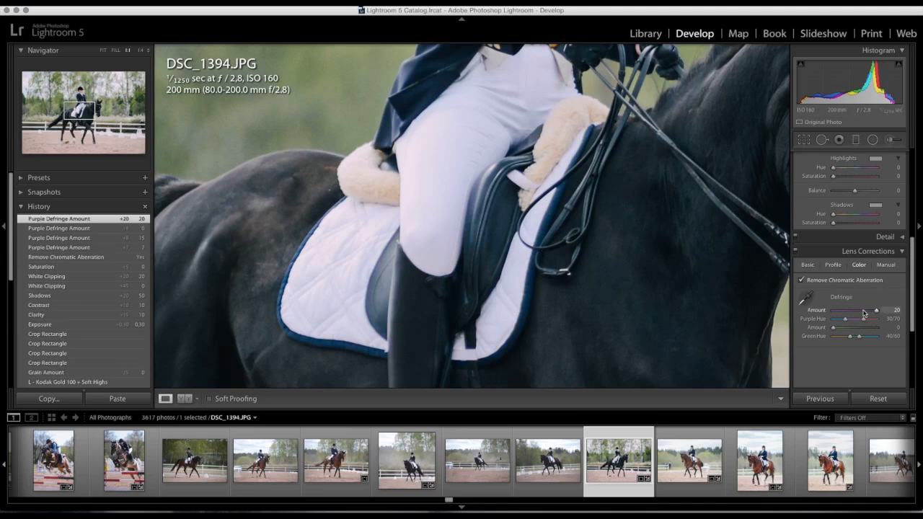
{"action": "left_click", "coordinate": [451, 164]}
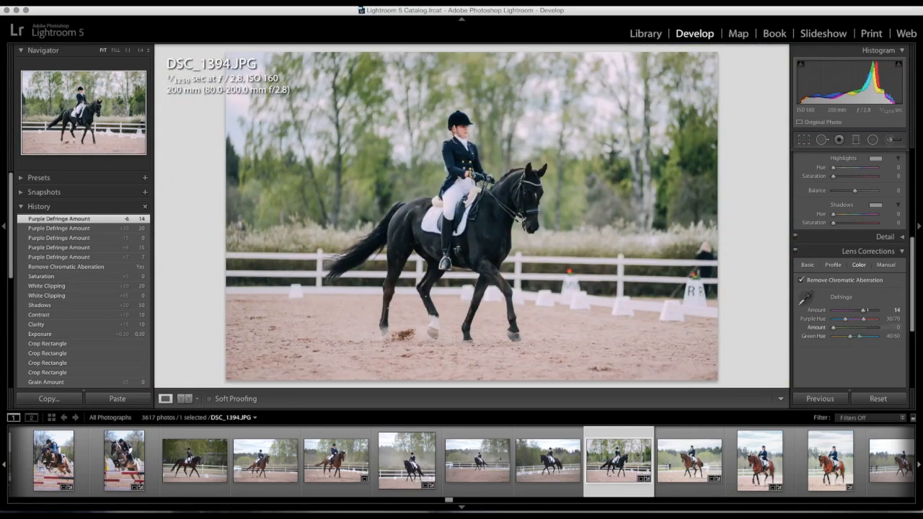
{"action": "left_click", "coordinate": [883, 351]}
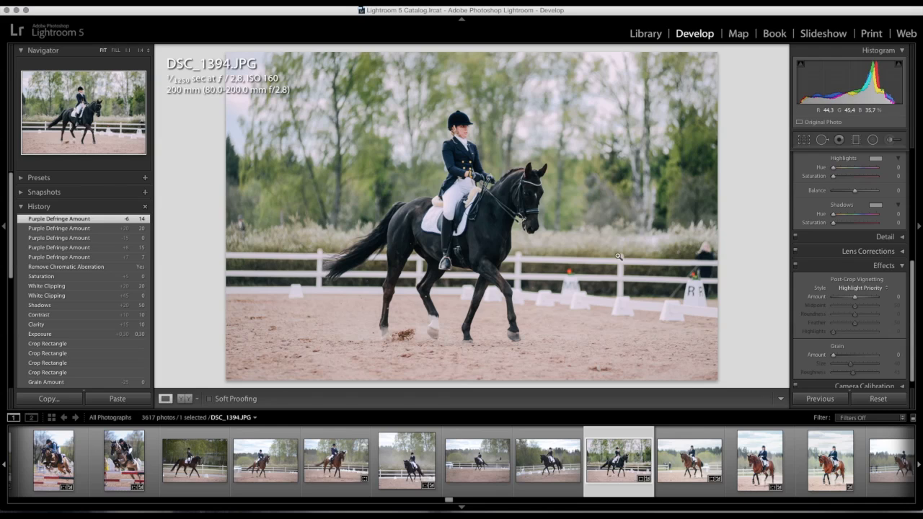
- Straighten the photo by rotating the crop to an angle of -1.01
{"action": "left_click", "coordinate": [803, 140]}
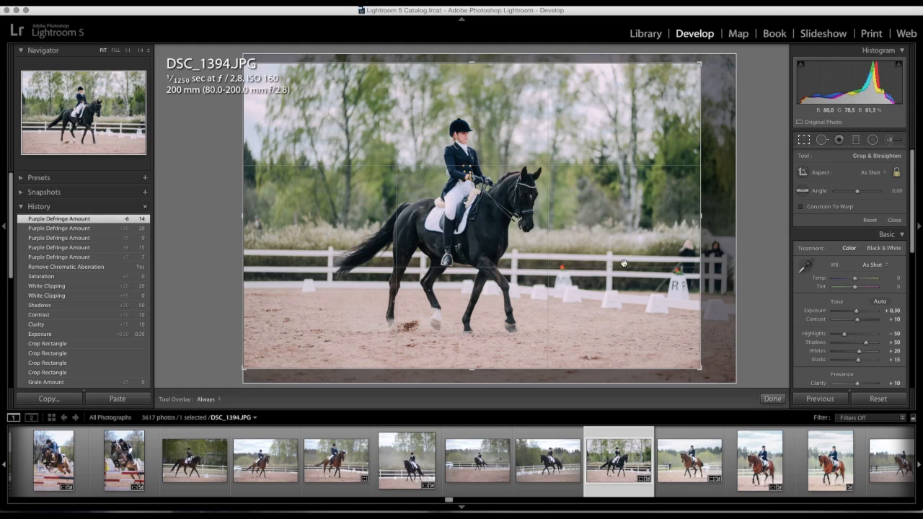
{"action": "left_click_drag", "start_coordinate": [725, 212], "coordinate": [725, 208]}
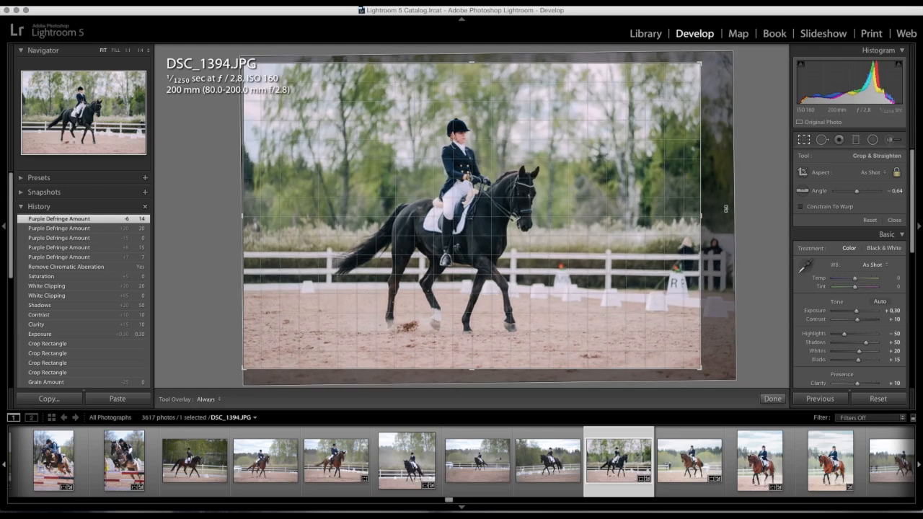
{"action": "left_click_drag", "start_coordinate": [725, 208], "coordinate": [725, 206]}
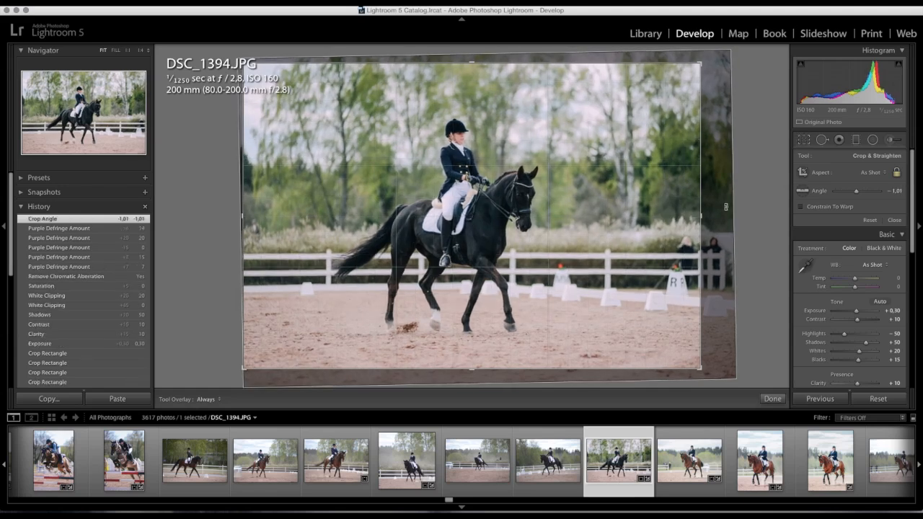
{"action": "key", "text": "Return"}
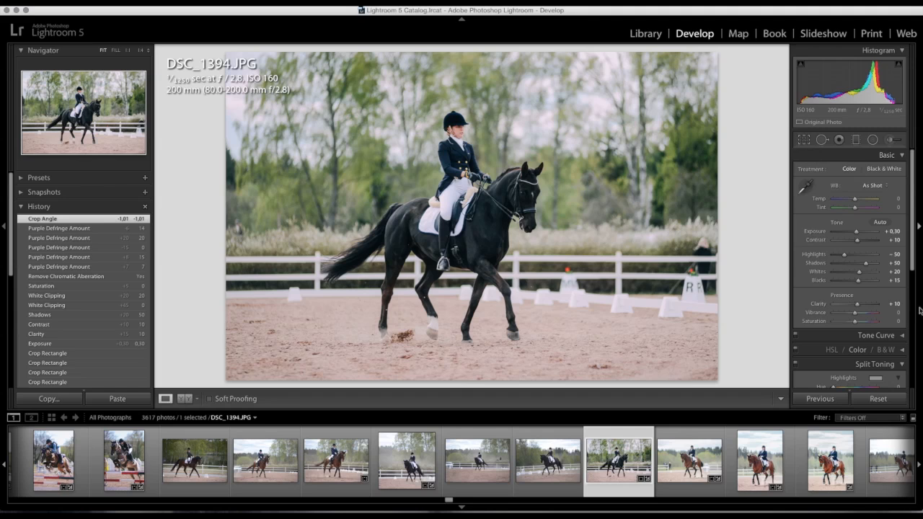
- Set the photo's Exposure to +0.40 and Highlights to -69
{"action": "left_click", "coordinate": [893, 231]}
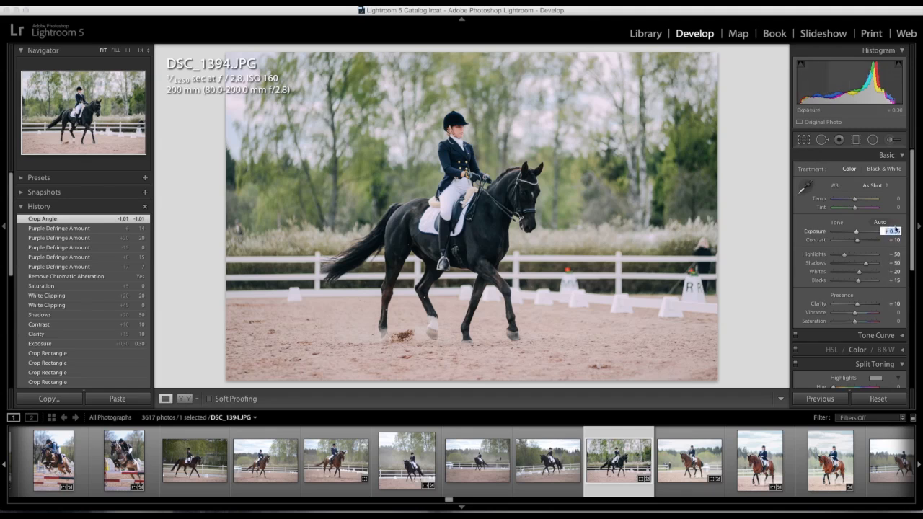
{"action": "type", "text": "0,4"}
{"action": "key", "text": "Return"}
{"action": "left_click", "coordinate": [894, 254]}
{"action": "type", "text": "- 69"}
{"action": "key", "text": "Return"}
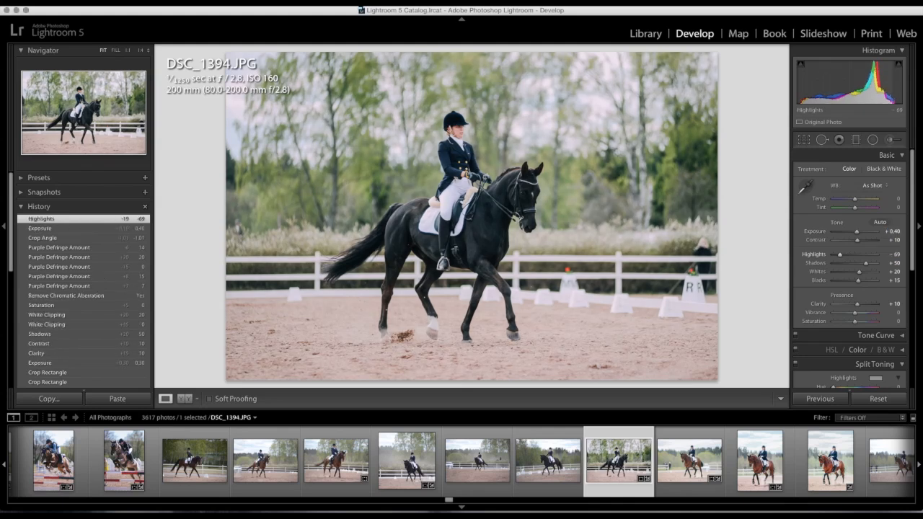
- Set the photo's Contrast to +15
{"action": "left_click", "coordinate": [895, 240]}
{"action": "type", "text": "20"}
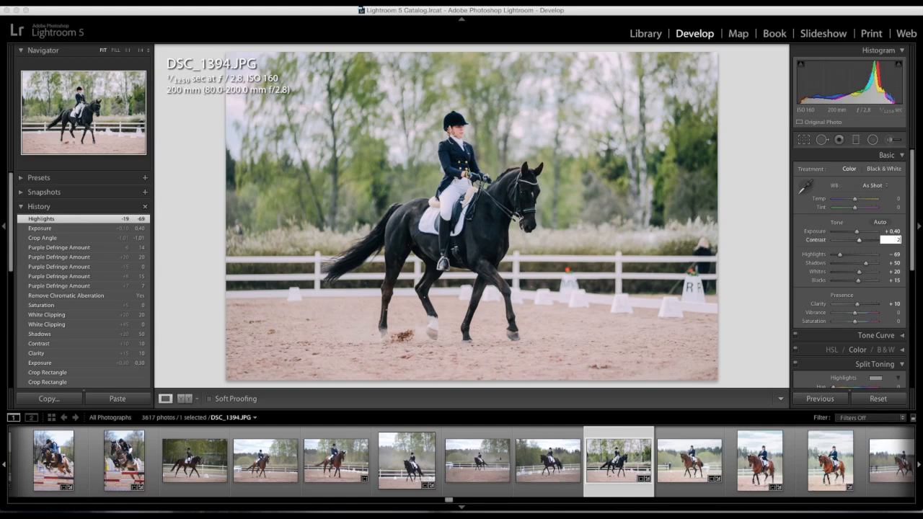
{"action": "key", "text": "Return"}
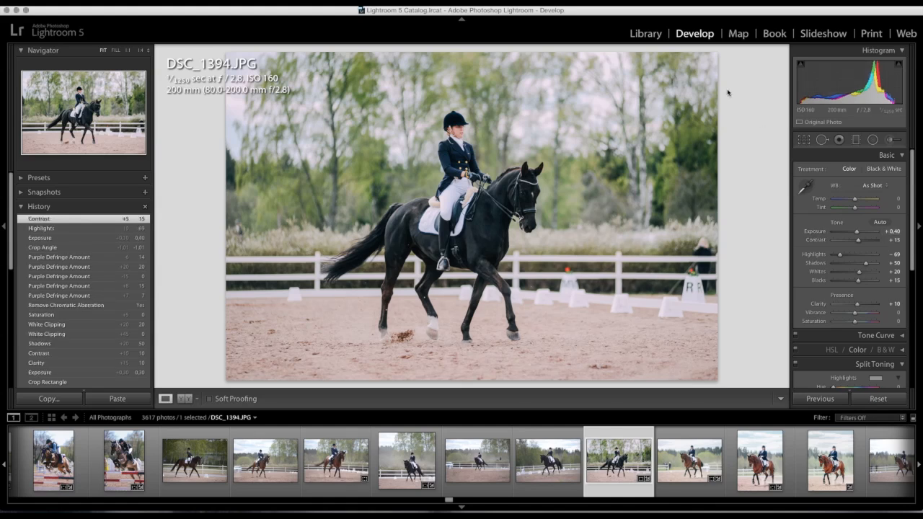
- Unlock the crop's aspect ratio and try a narrow upright crop around the horse and rider
{"action": "left_click", "coordinate": [802, 140]}
{"action": "left_click", "coordinate": [873, 172]}
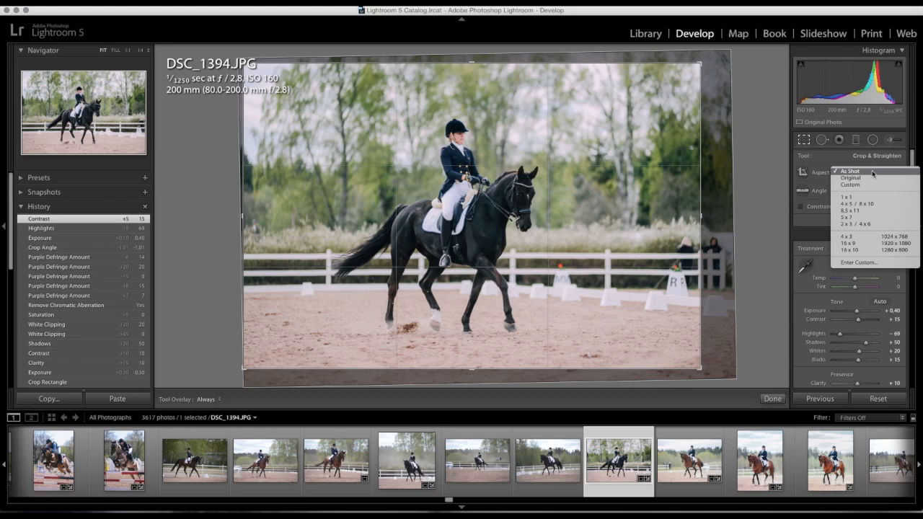
{"action": "left_click", "coordinate": [872, 171]}
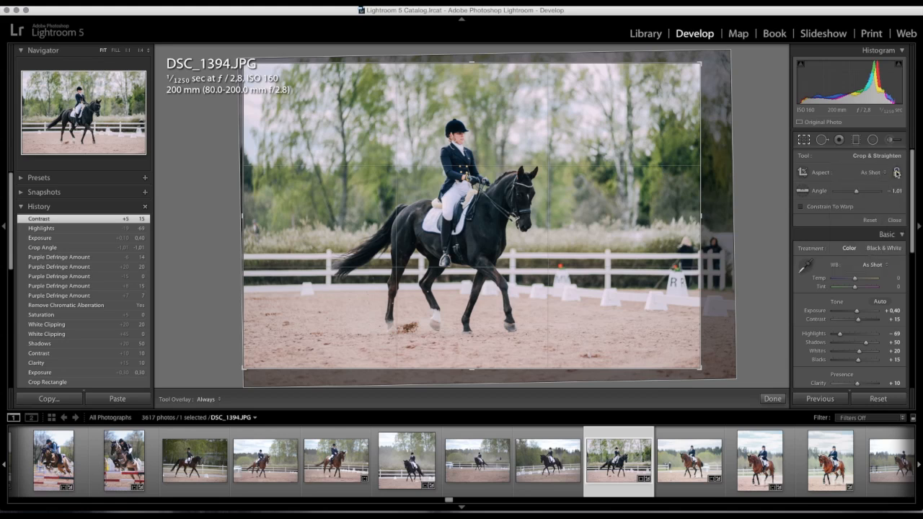
{"action": "left_click", "coordinate": [897, 173]}
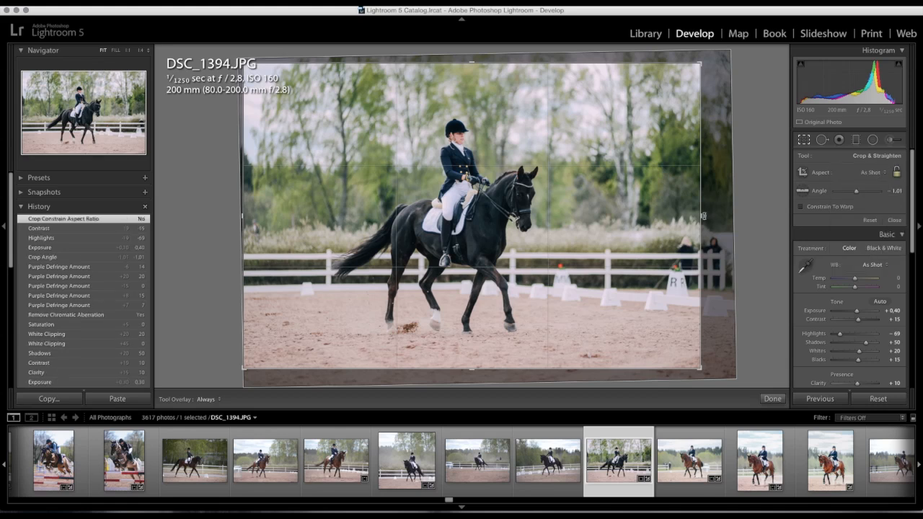
{"action": "left_click_drag", "start_coordinate": [702, 216], "coordinate": [587, 216]}
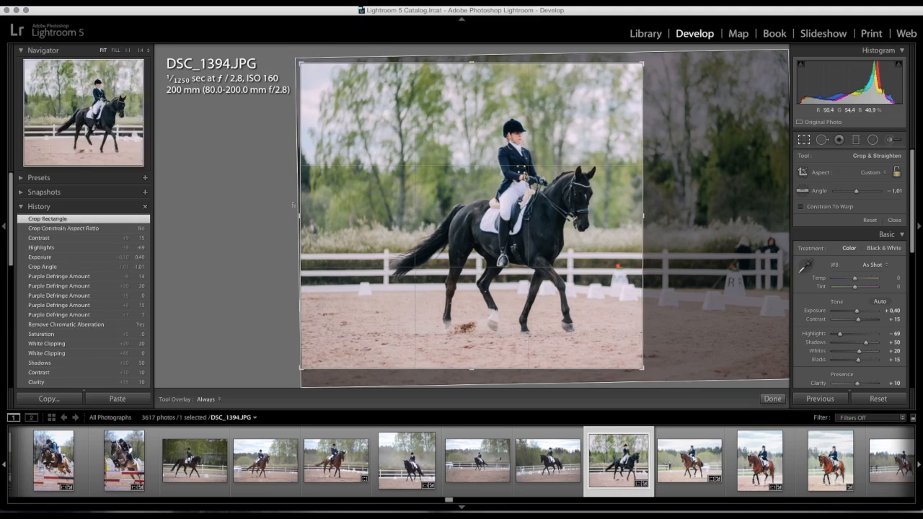
{"action": "left_click_drag", "start_coordinate": [301, 215], "coordinate": [349, 217]}
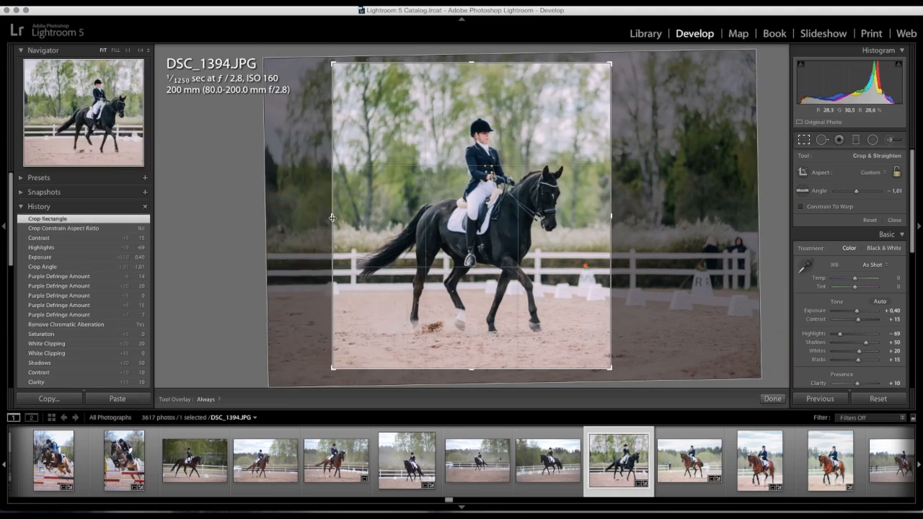
{"action": "left_click_drag", "start_coordinate": [469, 363], "coordinate": [472, 378]}
{"action": "left_click_drag", "start_coordinate": [480, 61], "coordinate": [475, 55]}
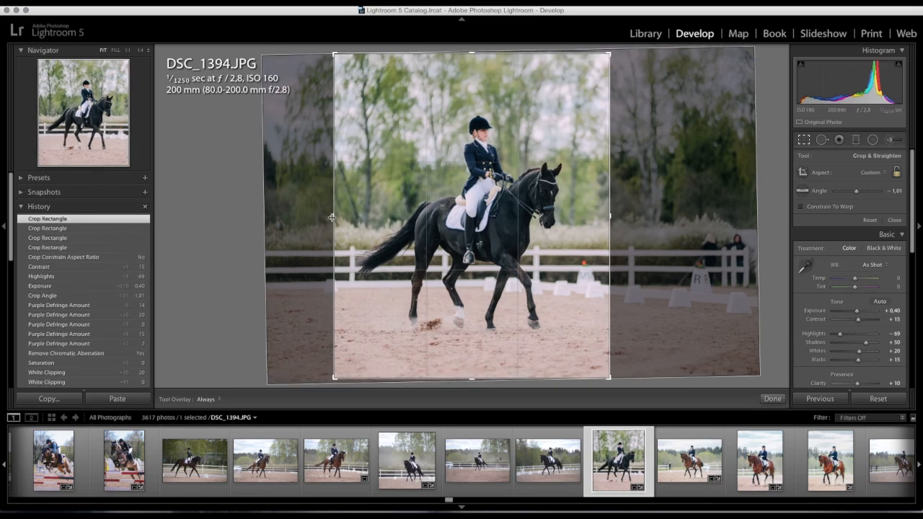
{"action": "left_click_drag", "start_coordinate": [332, 218], "coordinate": [341, 217]}
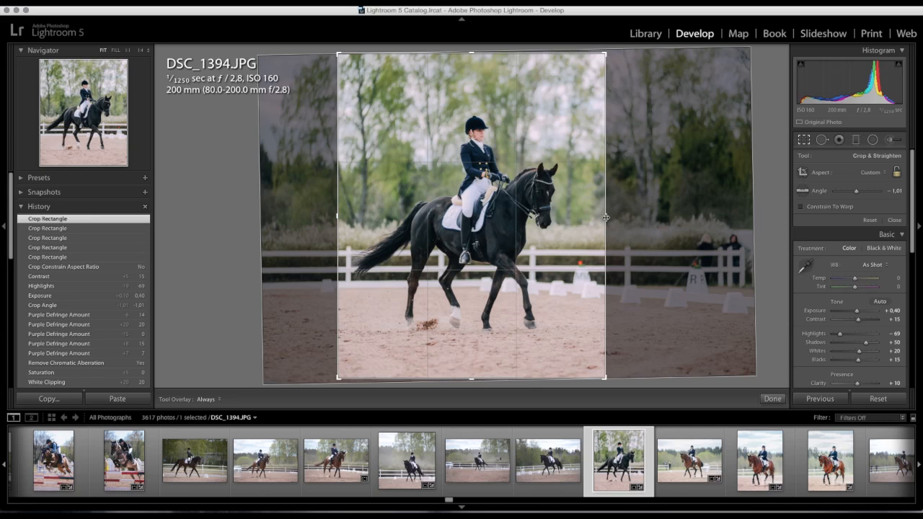
{"action": "left_click_drag", "start_coordinate": [606, 217], "coordinate": [600, 217]}
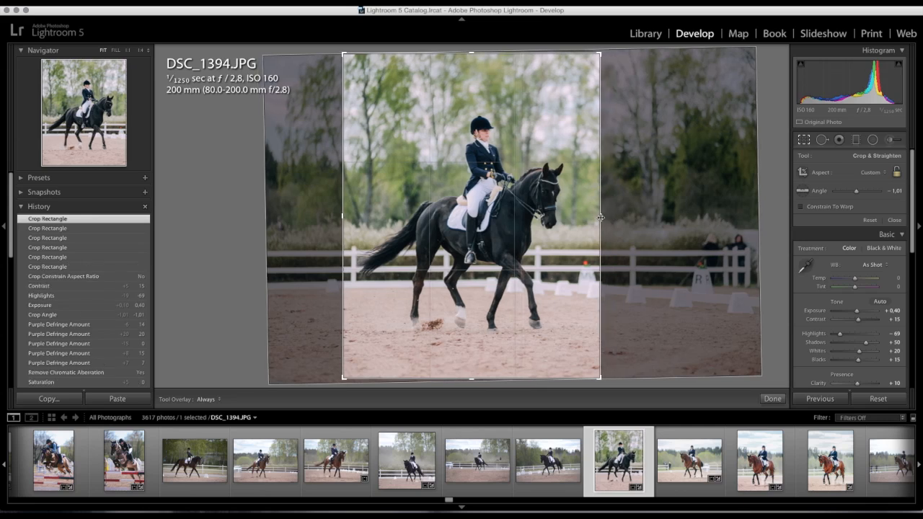
{"action": "key", "text": "Return"}
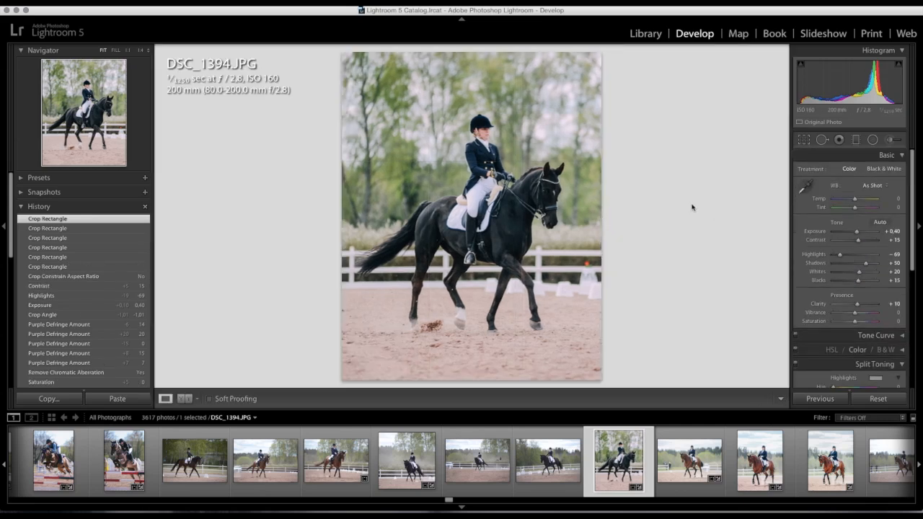
- Return the crop to the As Shot aspect ratio and rotate it to an angle of -1.06
{"action": "left_click", "coordinate": [803, 141]}
{"action": "left_click", "coordinate": [867, 172]}
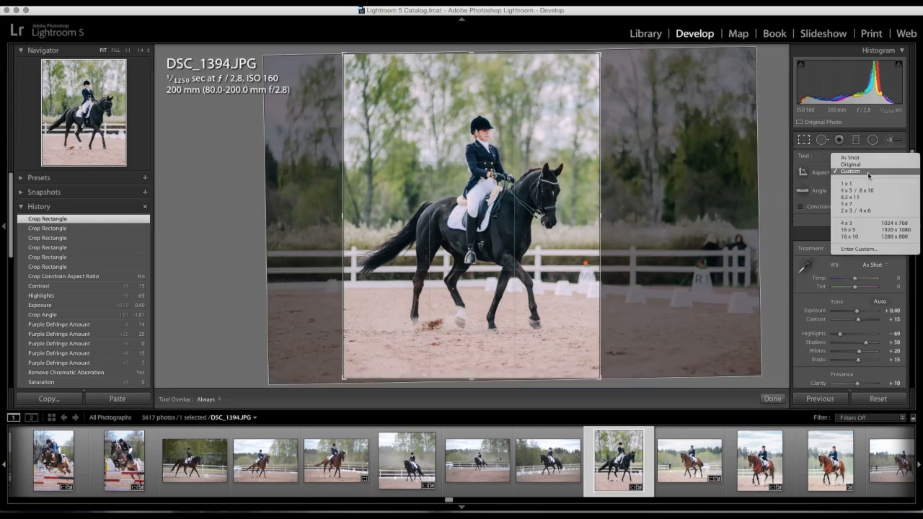
{"action": "left_click", "coordinate": [861, 160]}
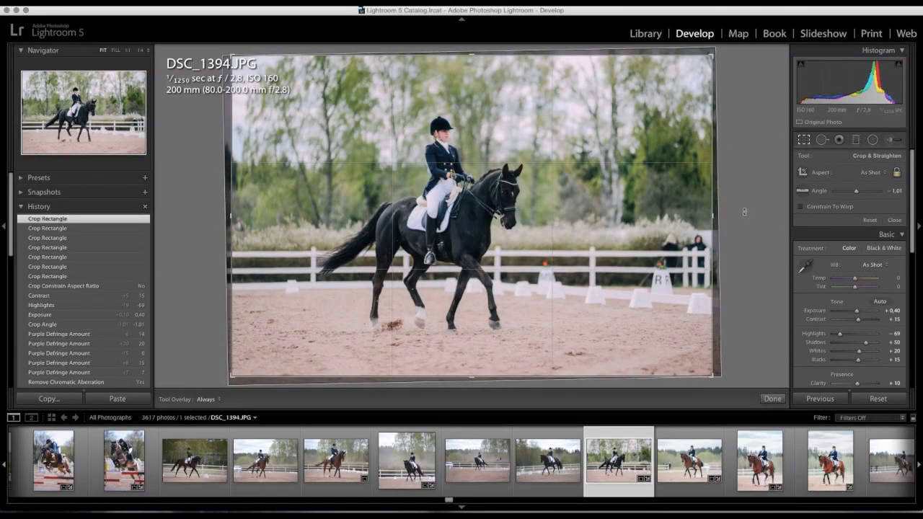
{"action": "left_click_drag", "start_coordinate": [744, 212], "coordinate": [744, 211]}
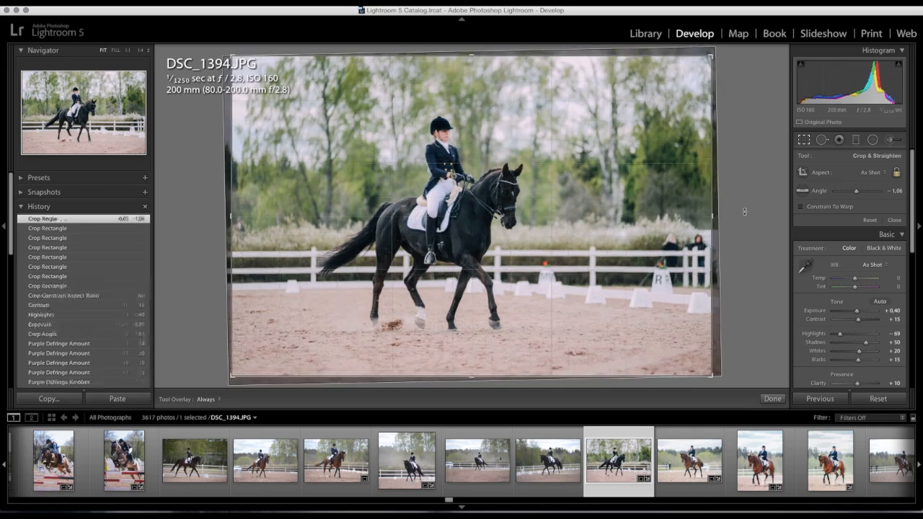
- Tighten the landscape crop around the horse and rider, reposition the photo within the frame and apply it
{"action": "left_click", "coordinate": [803, 140]}
{"action": "left_click", "coordinate": [803, 140]}
{"action": "left_click_drag", "start_coordinate": [711, 376], "coordinate": [680, 359]}
{"action": "left_click_drag", "start_coordinate": [594, 281], "coordinate": [589, 278]}
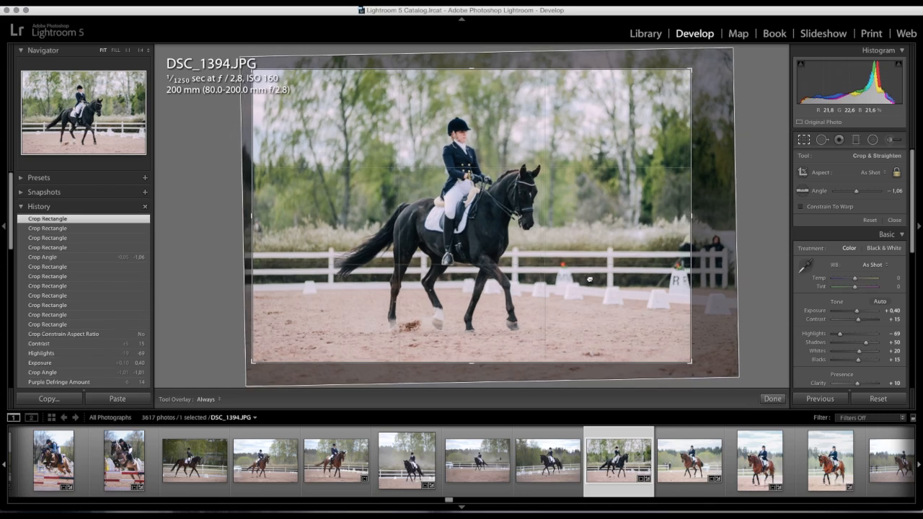
{"action": "left_click_drag", "start_coordinate": [589, 279], "coordinate": [588, 276]}
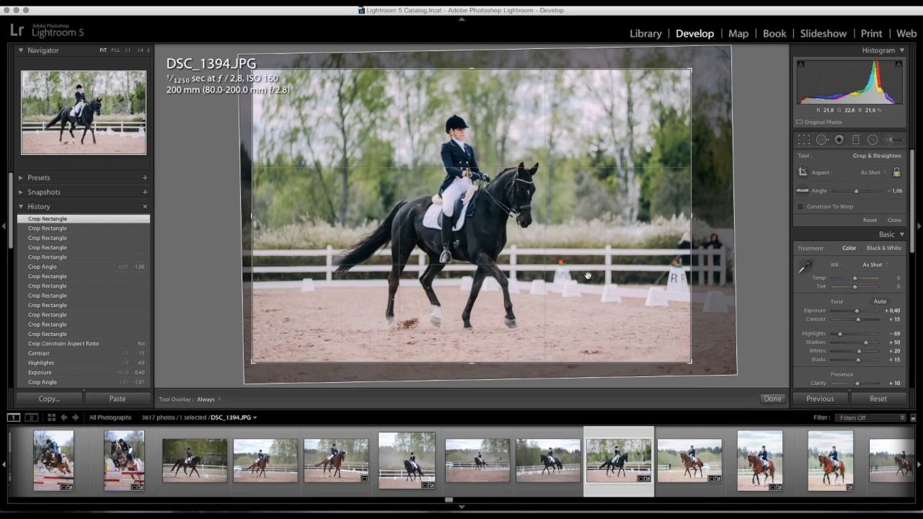
{"action": "key", "text": "Return"}
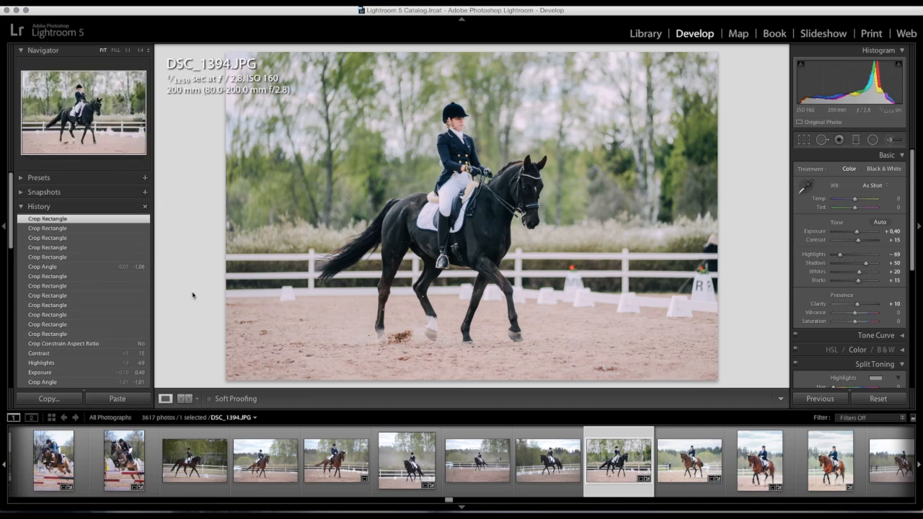
- Compare the original and edited photo side by side in a before-and-after view
{"action": "left_click", "coordinate": [185, 401]}
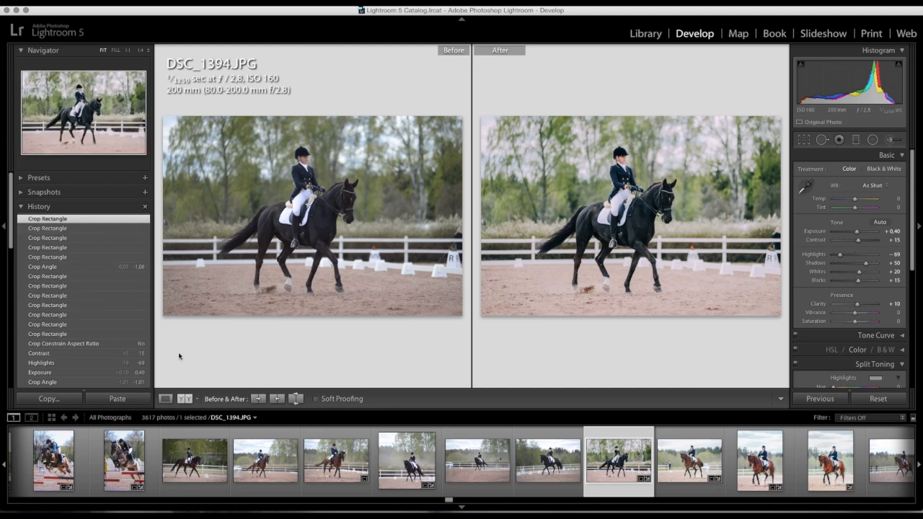
- Leave the before-and-after comparison for the single-photo view and show the photo at its original import state from the history
{"action": "left_click", "coordinate": [165, 399]}
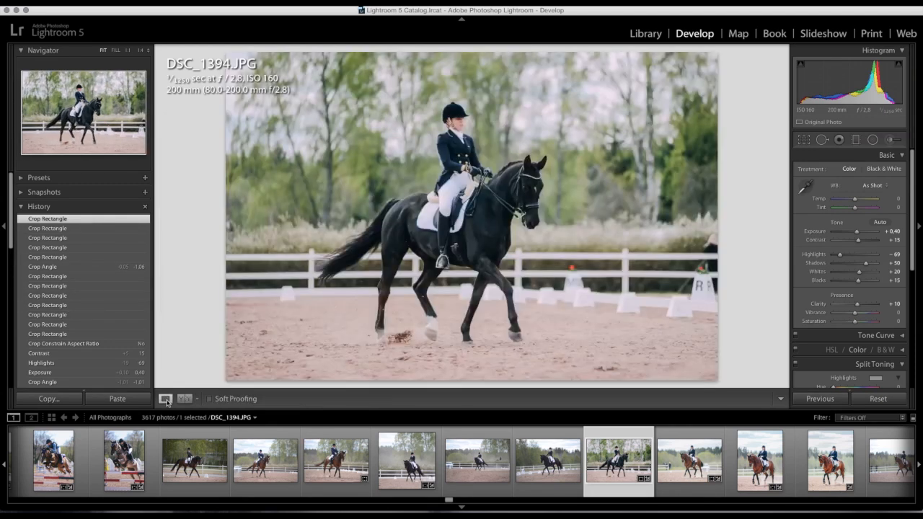
{"action": "scroll", "coordinate": [86, 320], "scroll_direction": "down", "scroll_amount": 10}
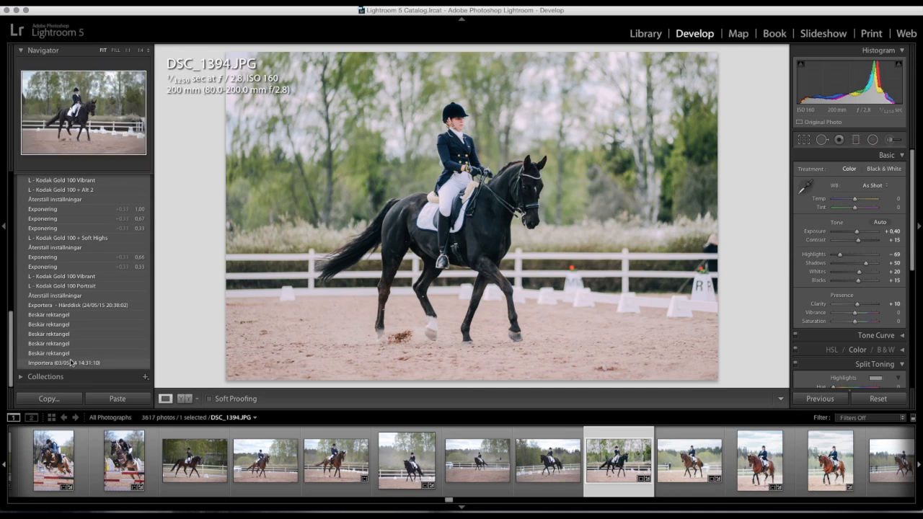
{"action": "left_click", "coordinate": [72, 363]}
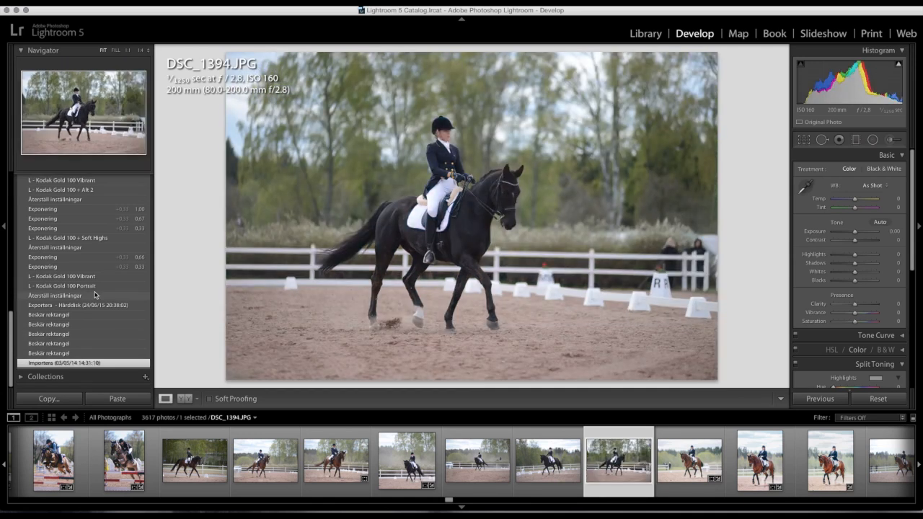
- Return to the newest Crop Rectangle state in the history and compare the original and edited photo side by side again
{"action": "scroll", "coordinate": [94, 295], "scroll_direction": "up", "scroll_amount": 15}
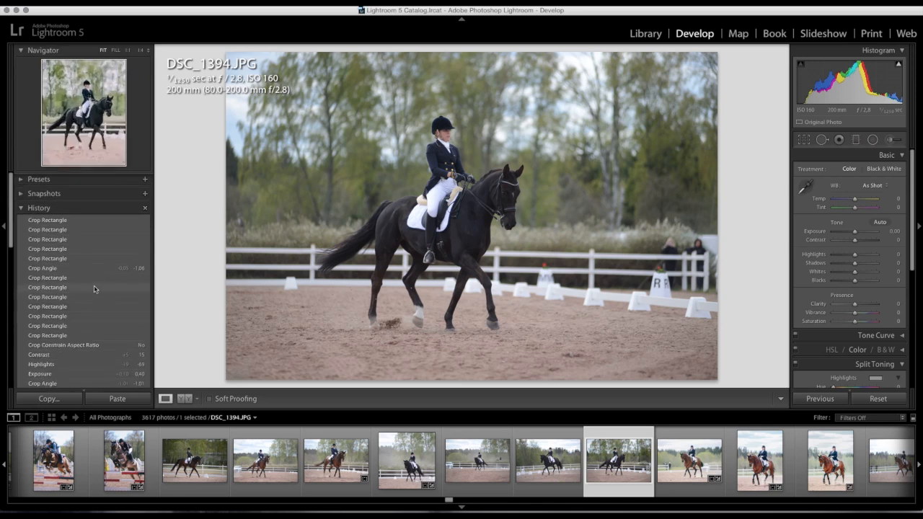
{"action": "left_click", "coordinate": [86, 221]}
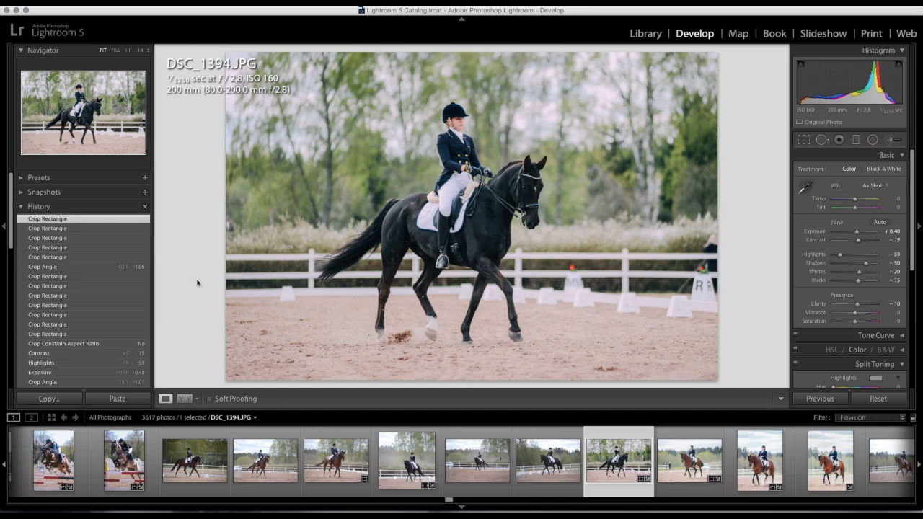
{"action": "left_click", "coordinate": [180, 397]}
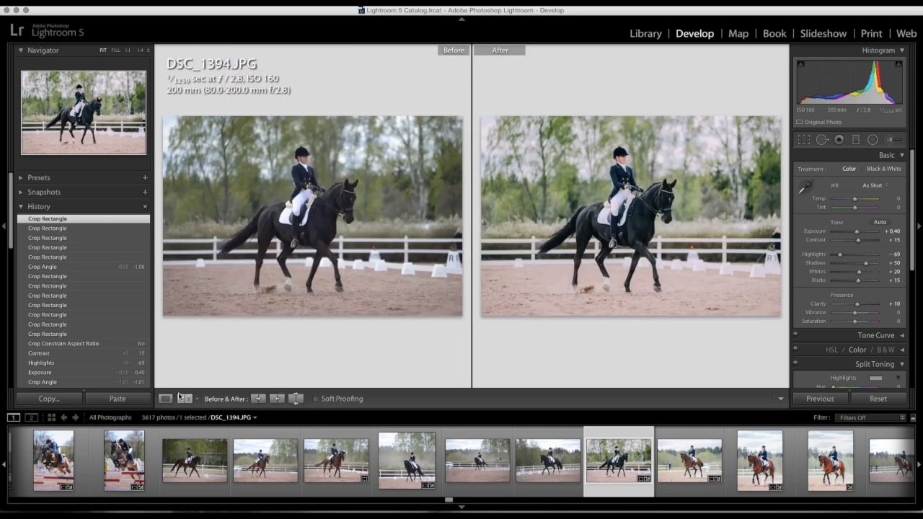